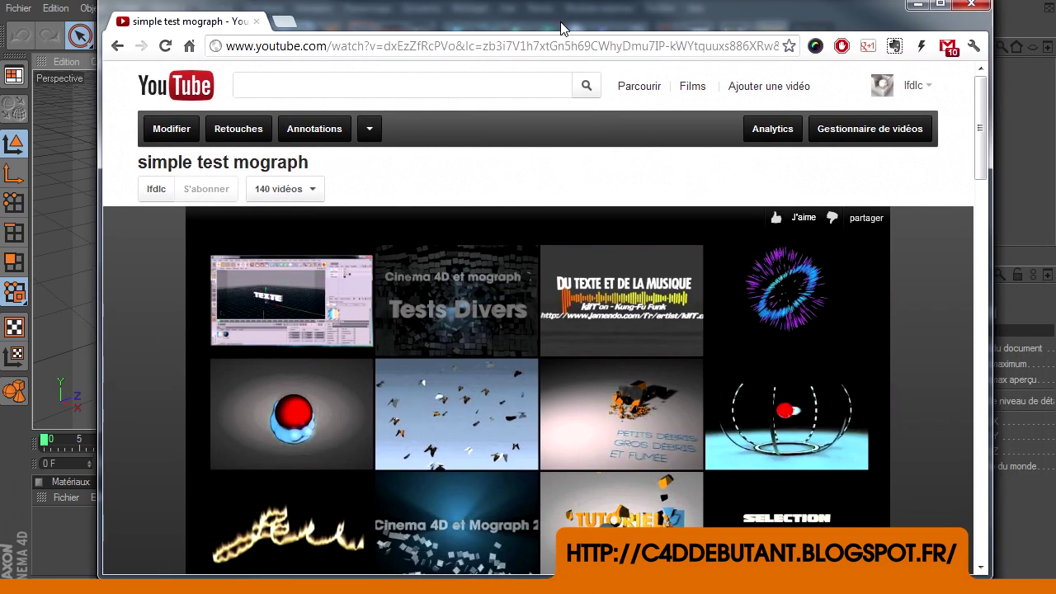
- Replay the 'simple test mograph' YouTube clip and scroll down to its description and suggested videos
{"action": "scroll", "coordinate": [578, 330], "scroll_direction": "down", "scroll_amount": 3}
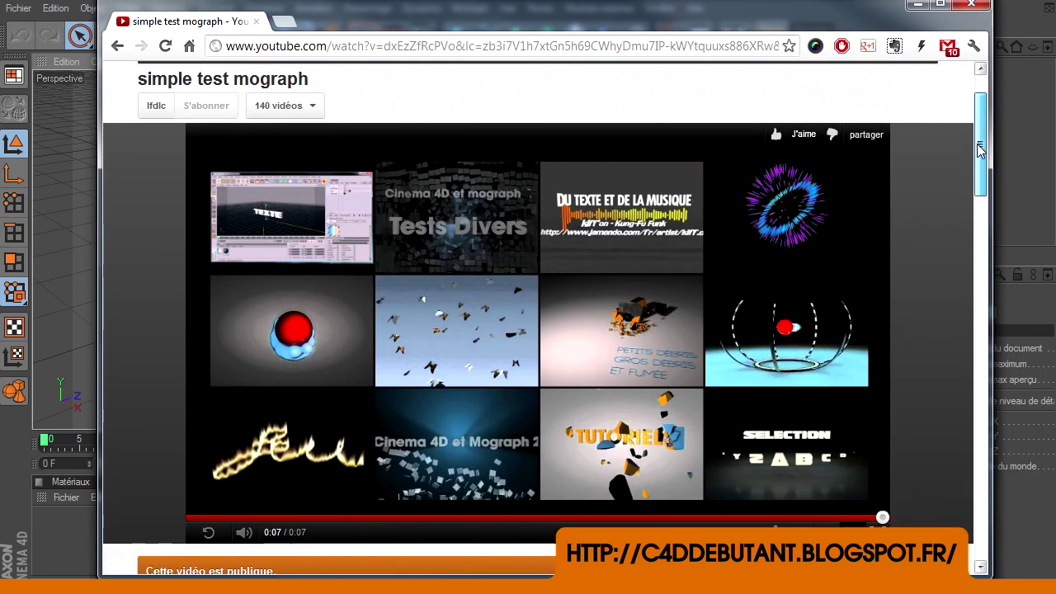
{"action": "left_click", "coordinate": [208, 505]}
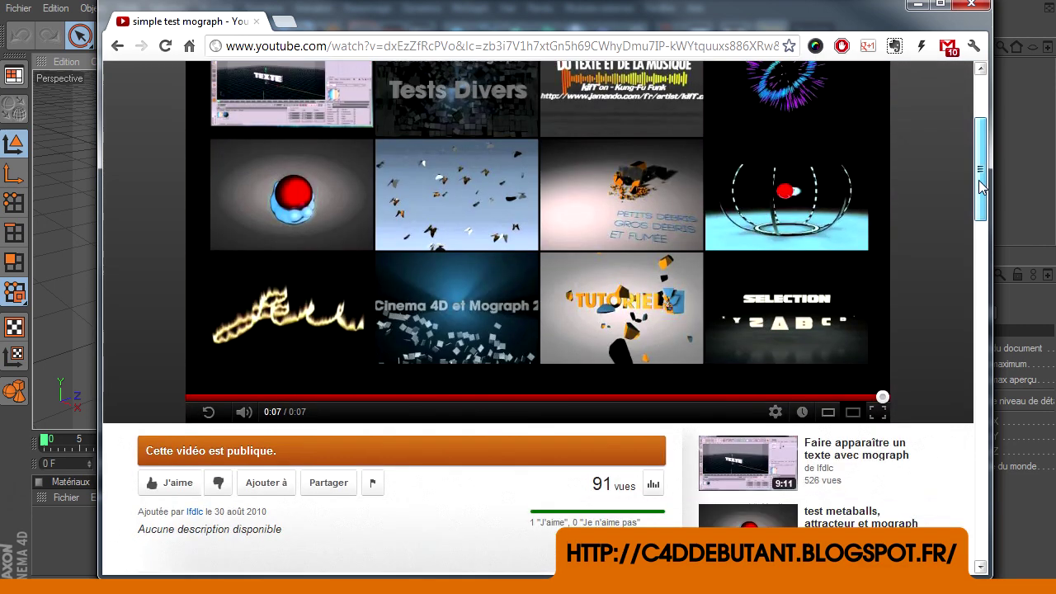
{"action": "mouse_move", "coordinate": [983, 161]}
{"action": "left_mouse_down"}
{"action": "mouse_move", "coordinate": [983, 176]}
{"action": "mouse_move", "coordinate": [984, 161]}
{"action": "left_mouse_up"}
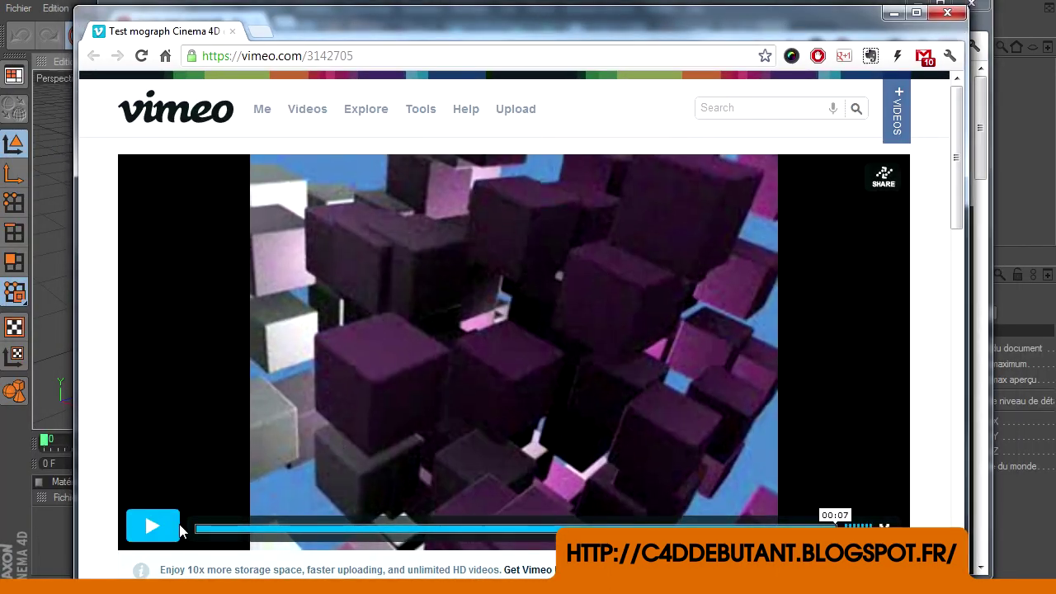
- Replay the falling-cubes Vimeo test video, then close the browser to reveal Cinema 4D
{"action": "left_click", "coordinate": [153, 525]}
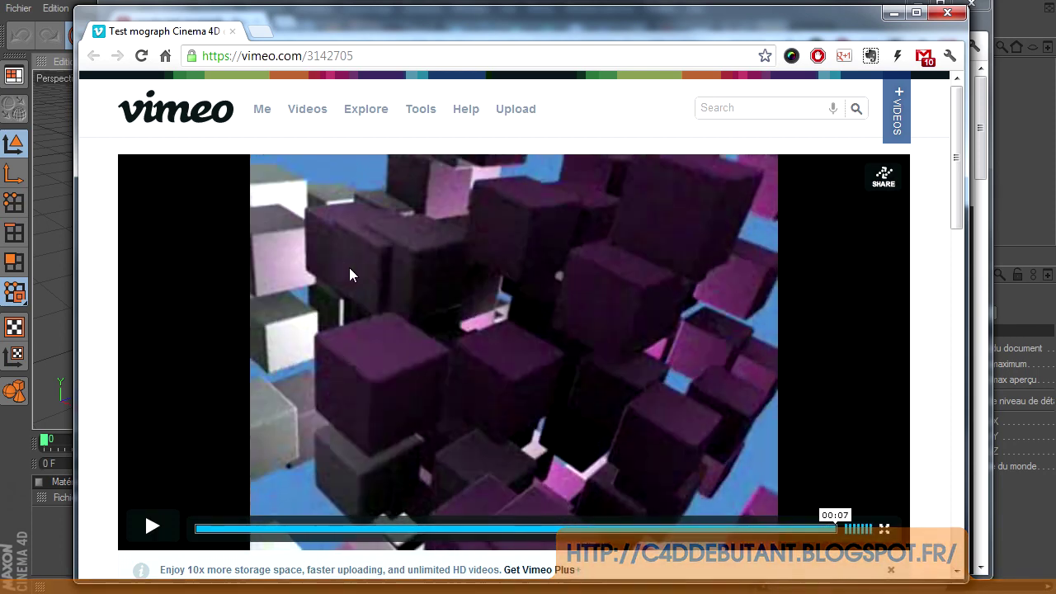
{"action": "left_click_drag", "start_coordinate": [385, 25], "coordinate": [538, 72]}
{"action": "key", "text": "ctrl+w"}
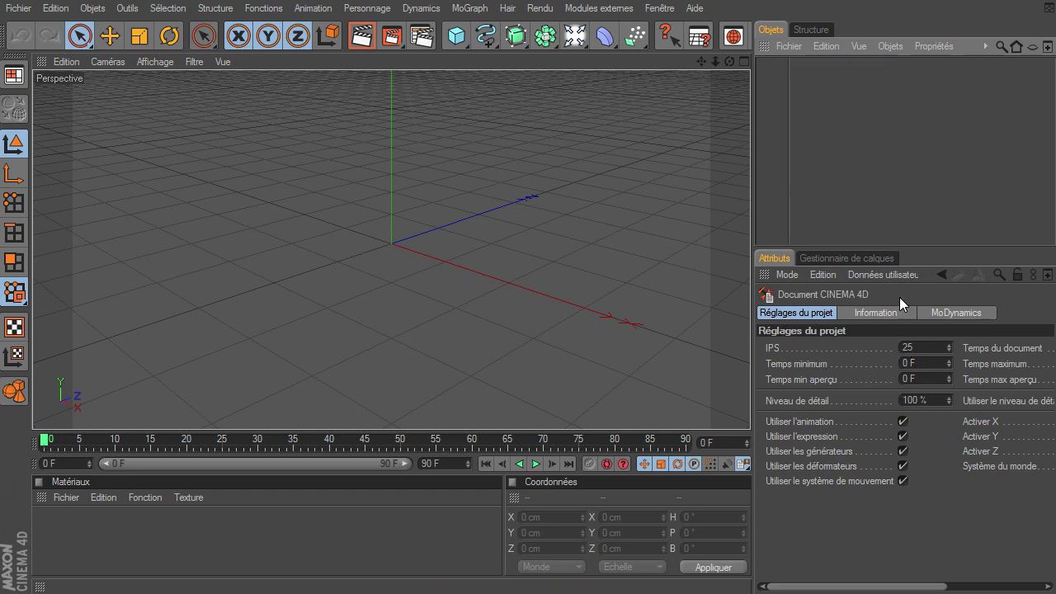
- Add a Cube primitive sized 50 cm on X, Y and Z
{"action": "left_click", "coordinate": [468, 42]}
{"action": "left_click", "coordinate": [528, 53]}
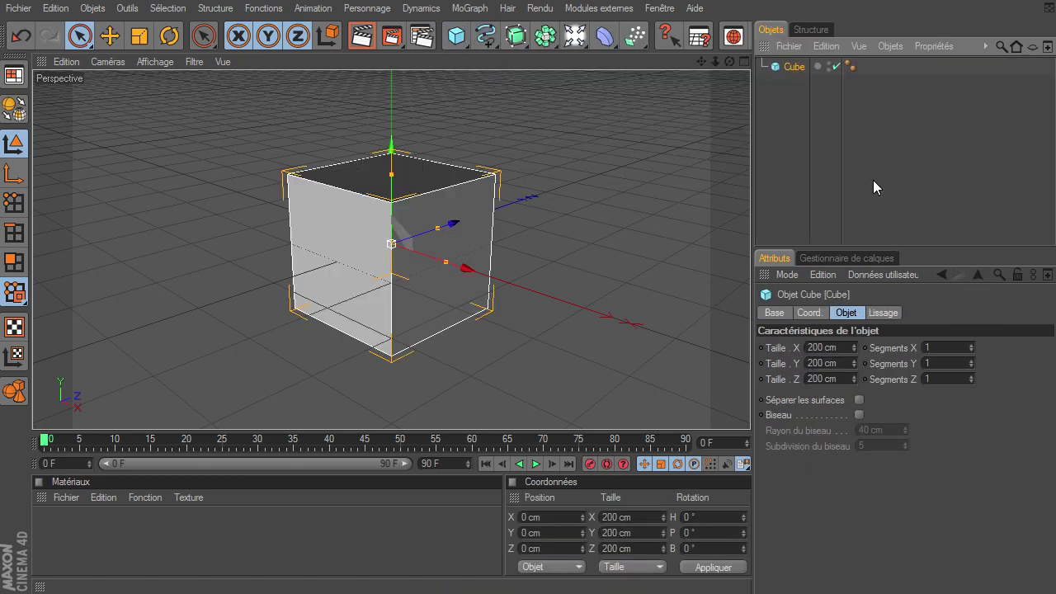
{"action": "left_click", "coordinate": [843, 350]}
{"action": "type", "text": "50"}
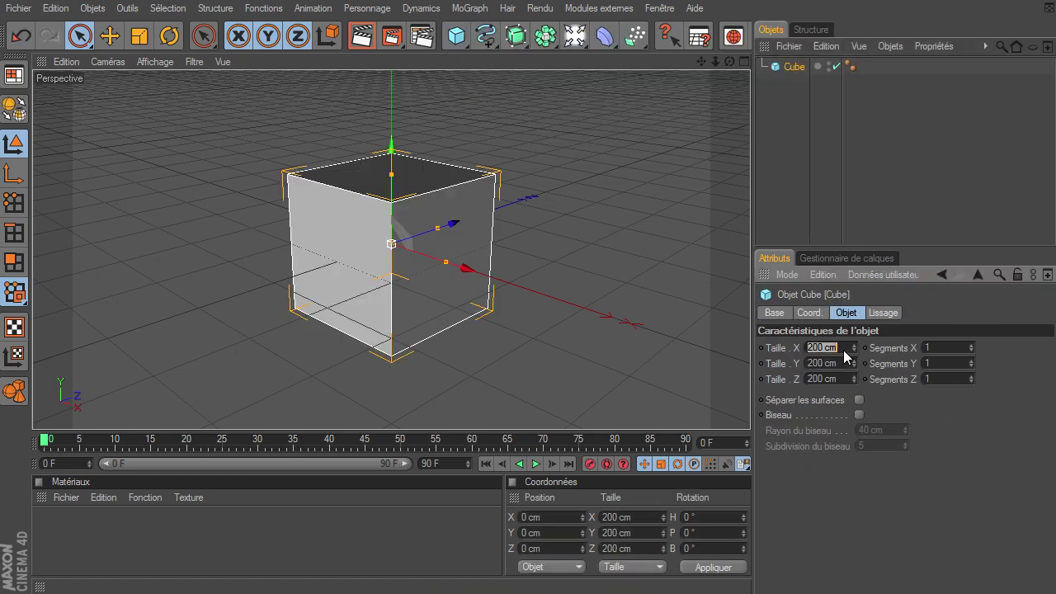
{"action": "left_click", "coordinate": [841, 361]}
{"action": "key", "text": "Return"}
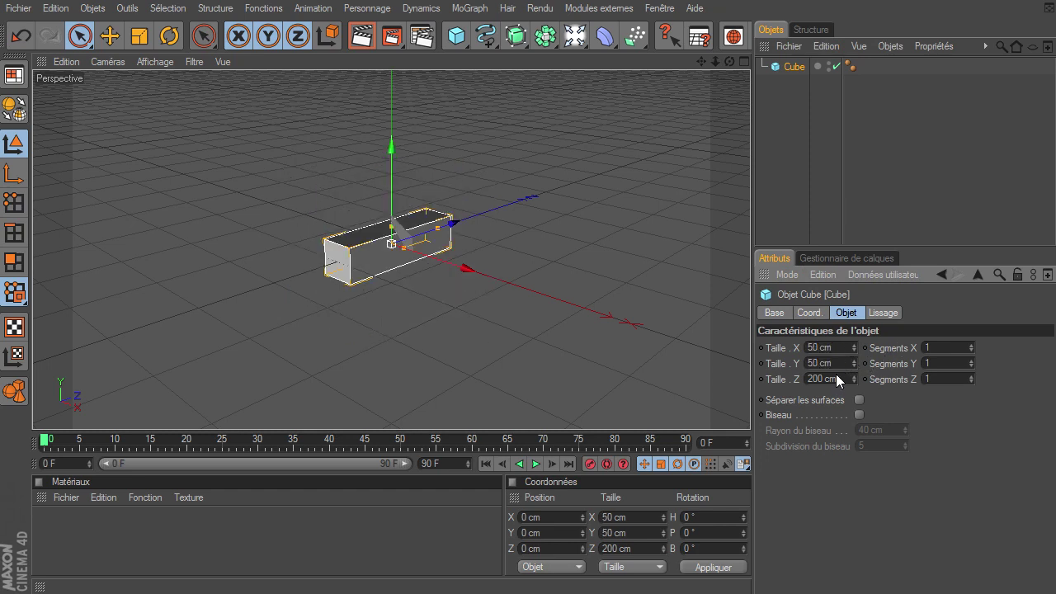
{"action": "type", "text": "0"}
{"action": "key", "text": "Return"}
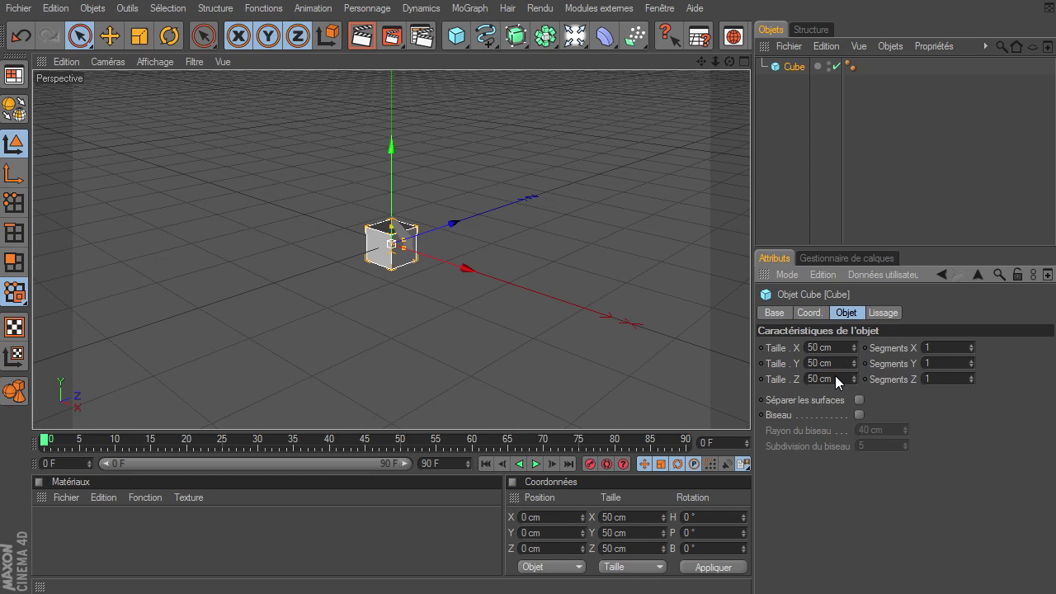
- Enable the cube's bevel with a 2 cm radius
{"action": "left_click", "coordinate": [858, 414]}
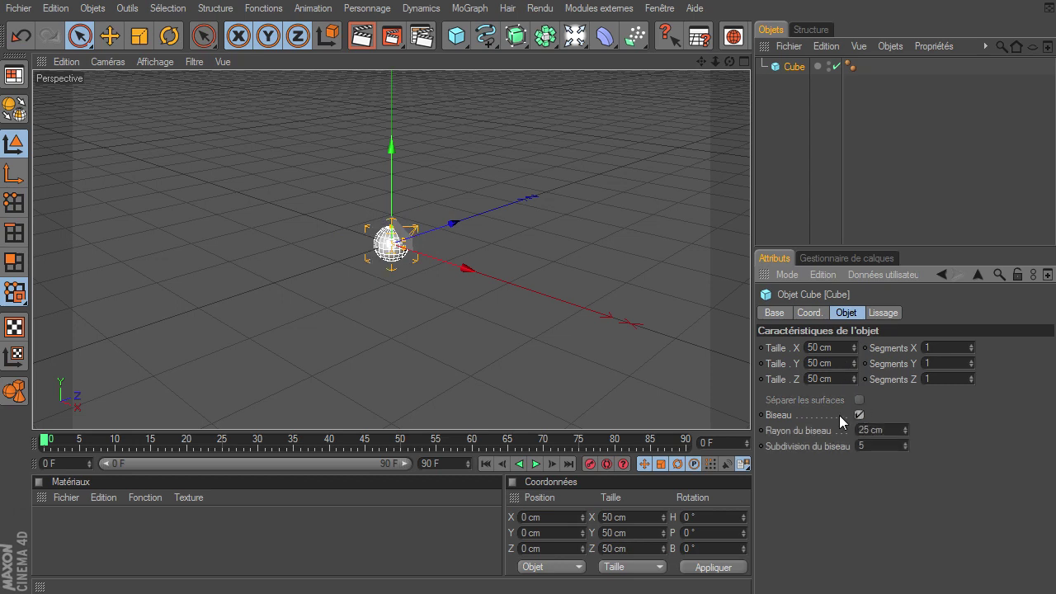
{"action": "type", "text": "2"}
{"action": "key", "text": "Return"}
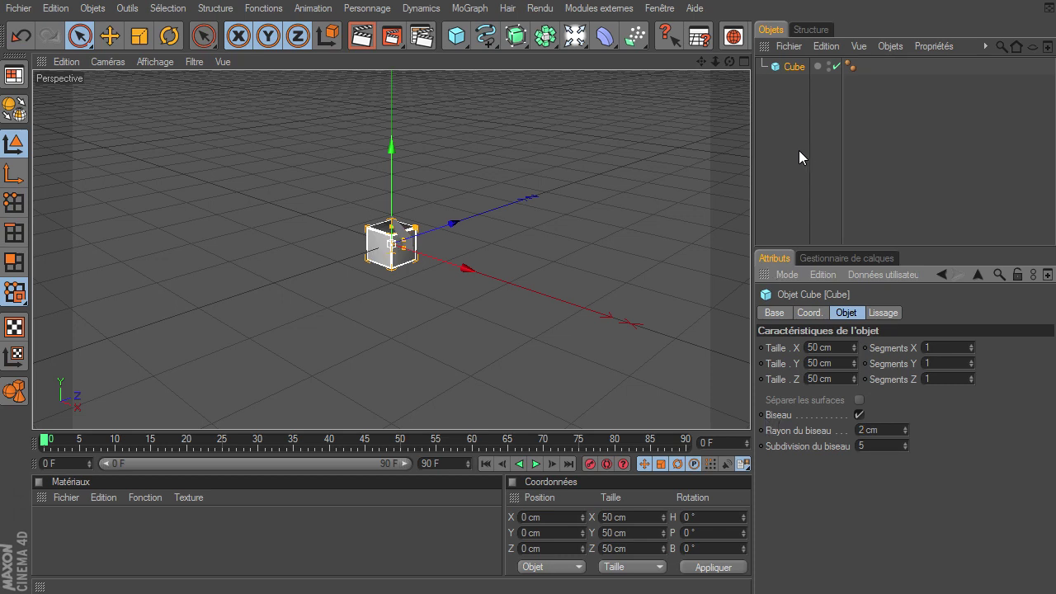
{"action": "left_click", "coordinate": [799, 157]}
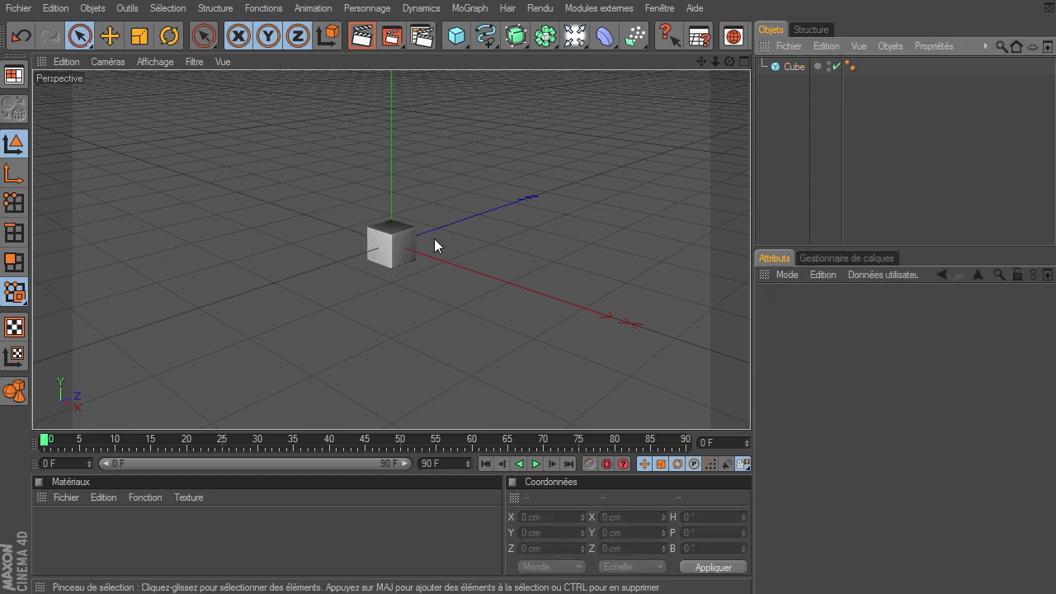
- Create a Cloner, place the Cube under it, and switch it to grid distribution
{"action": "left_click", "coordinate": [469, 9]}
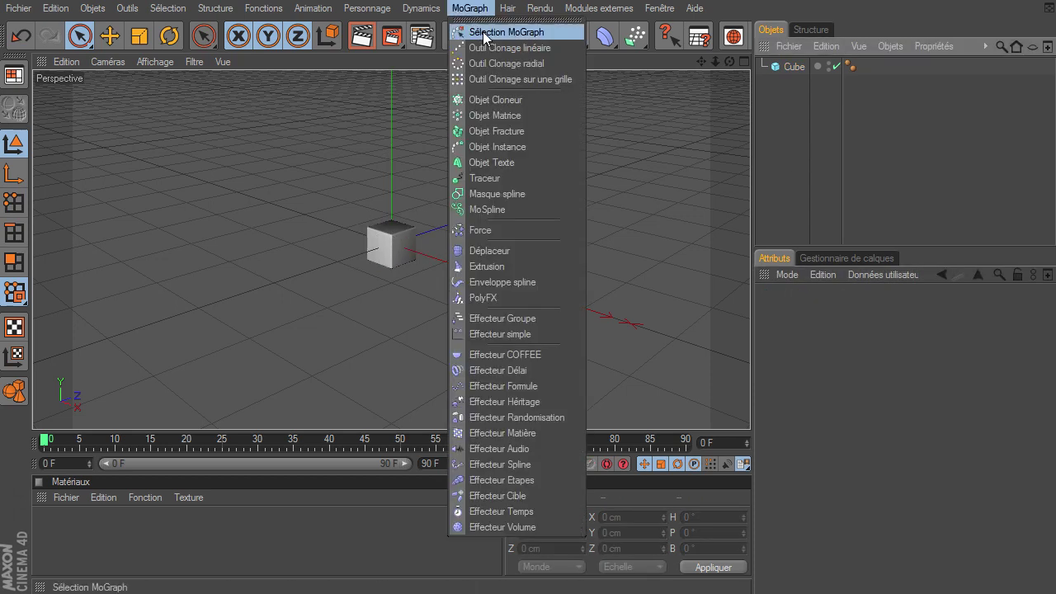
{"action": "left_click", "coordinate": [493, 100]}
{"action": "left_click_drag", "start_coordinate": [796, 85], "coordinate": [823, 70]}
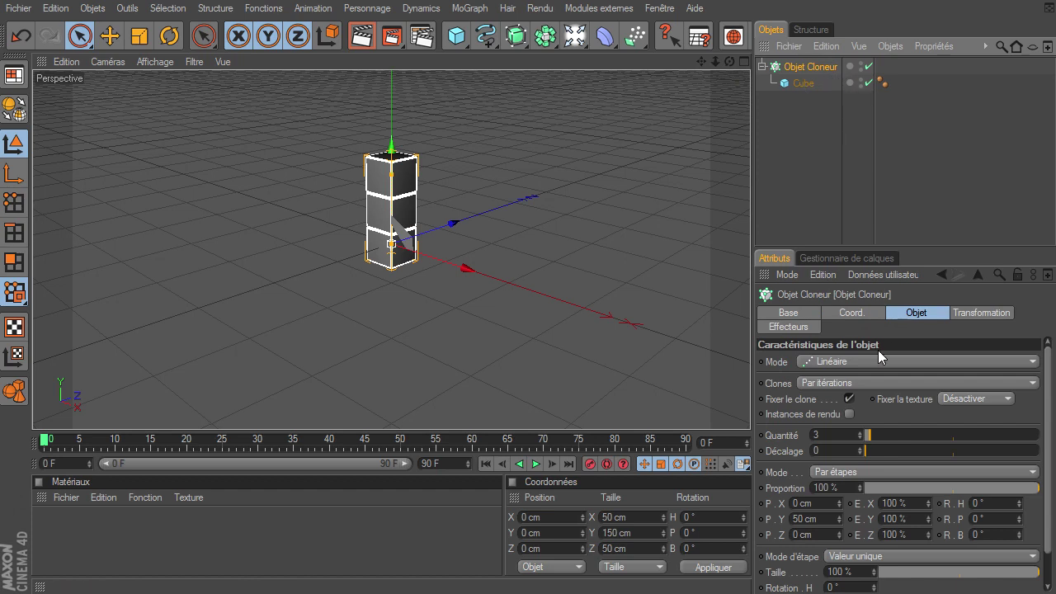
{"action": "left_click", "coordinate": [819, 363]}
{"action": "left_click", "coordinate": [821, 421]}
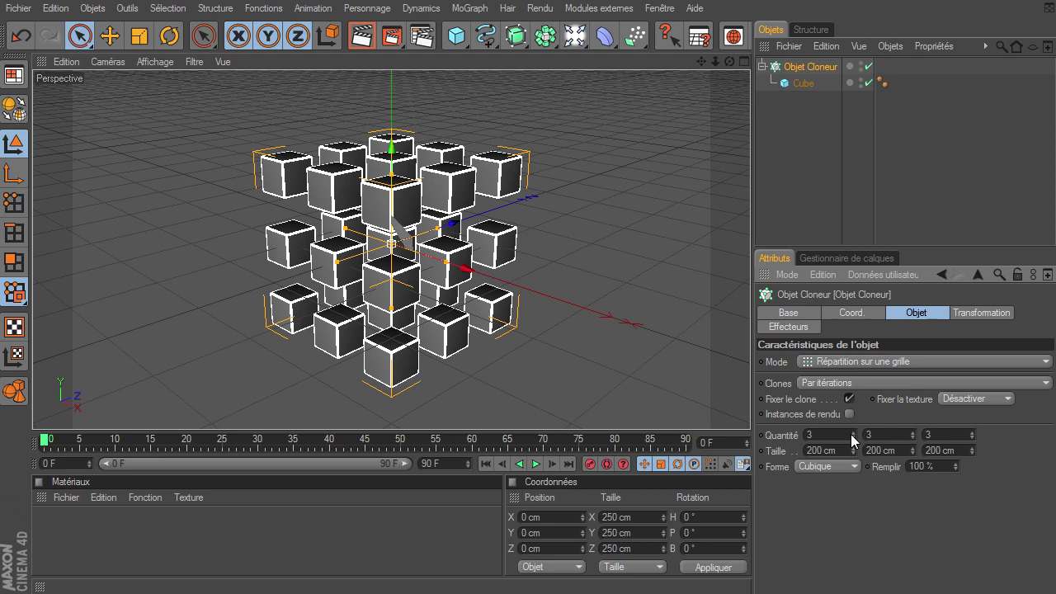
- Set the grid to 5×5×5 clones, spread to about 287×283×277 cm
{"action": "double_click", "coordinate": [853, 430]}
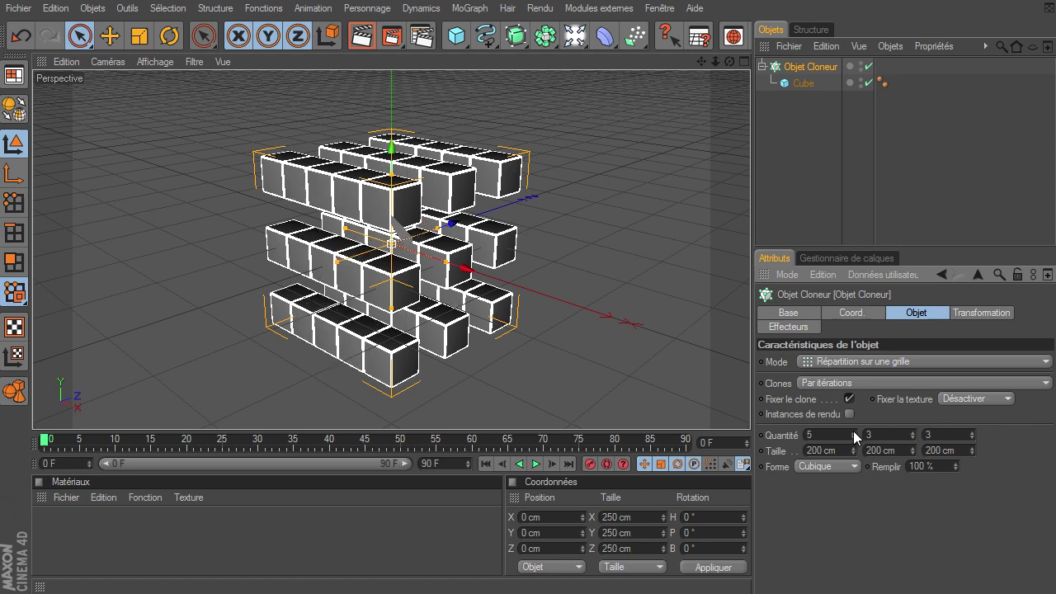
{"action": "double_click", "coordinate": [914, 433]}
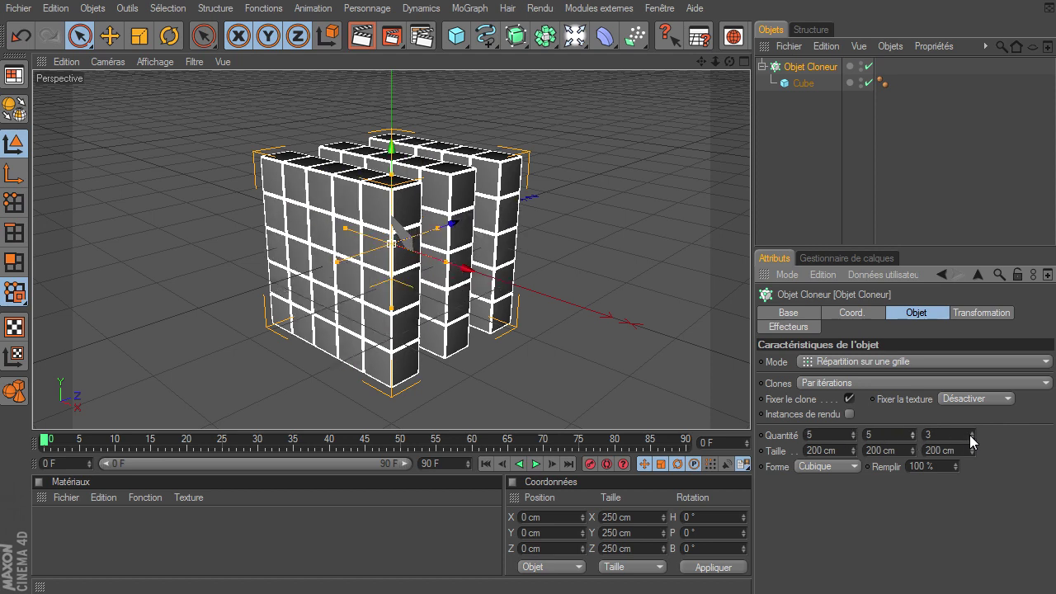
{"action": "double_click", "coordinate": [973, 430]}
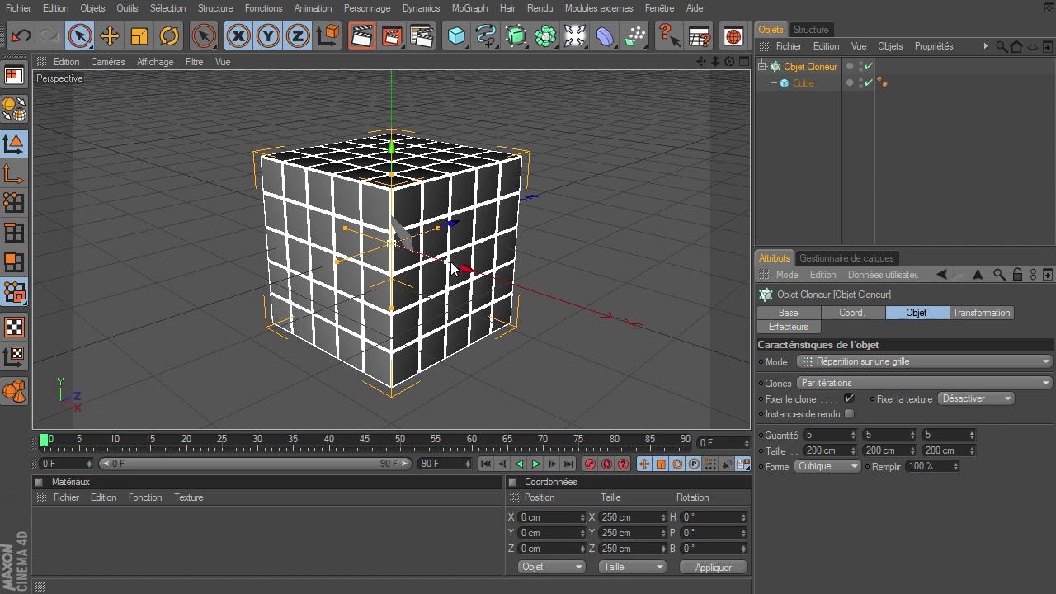
{"action": "mouse_move", "coordinate": [437, 228]}
{"action": "left_mouse_down"}
{"action": "mouse_move", "coordinate": [397, 176]}
{"action": "mouse_move", "coordinate": [393, 147]}
{"action": "left_mouse_up"}
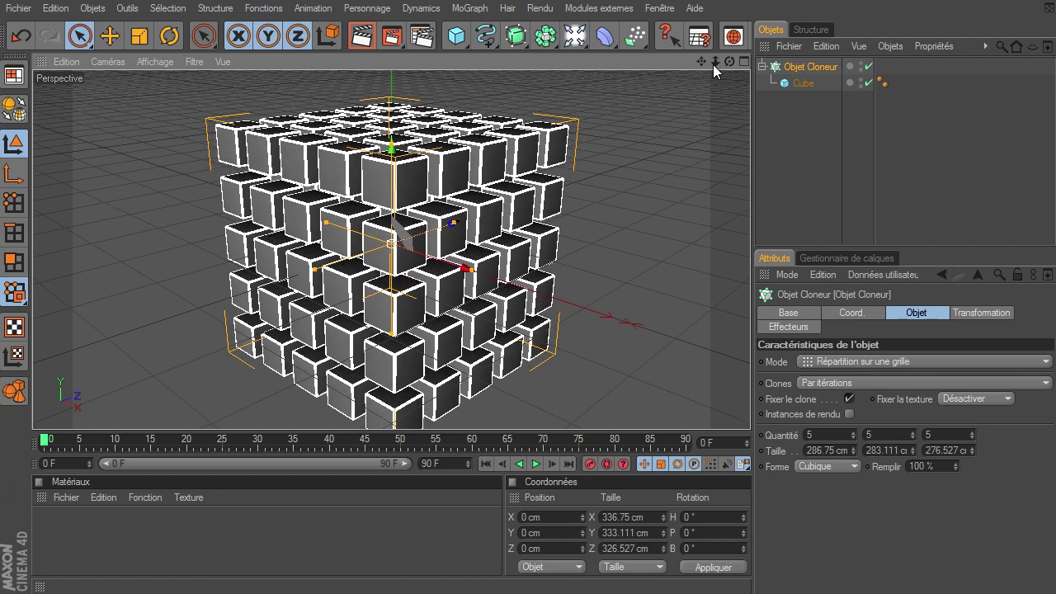
{"action": "left_click_drag", "start_coordinate": [713, 64], "coordinate": [750, 408]}
{"action": "left_click", "coordinate": [642, 167]}
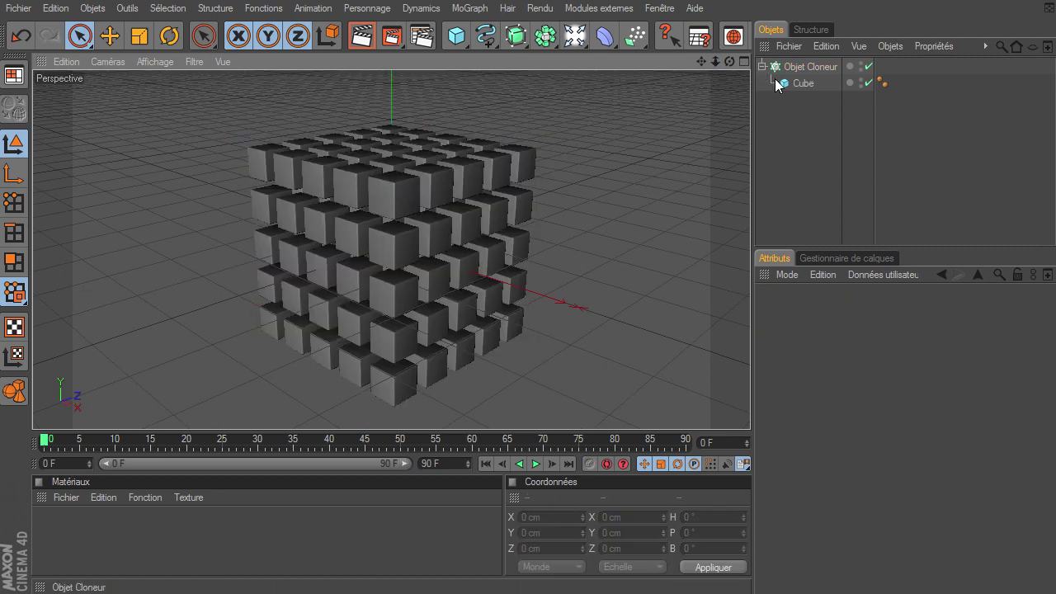
- Add a Random effector to the Cloner, offsetting clones by 50 cm per axis
{"action": "left_click", "coordinate": [794, 67]}
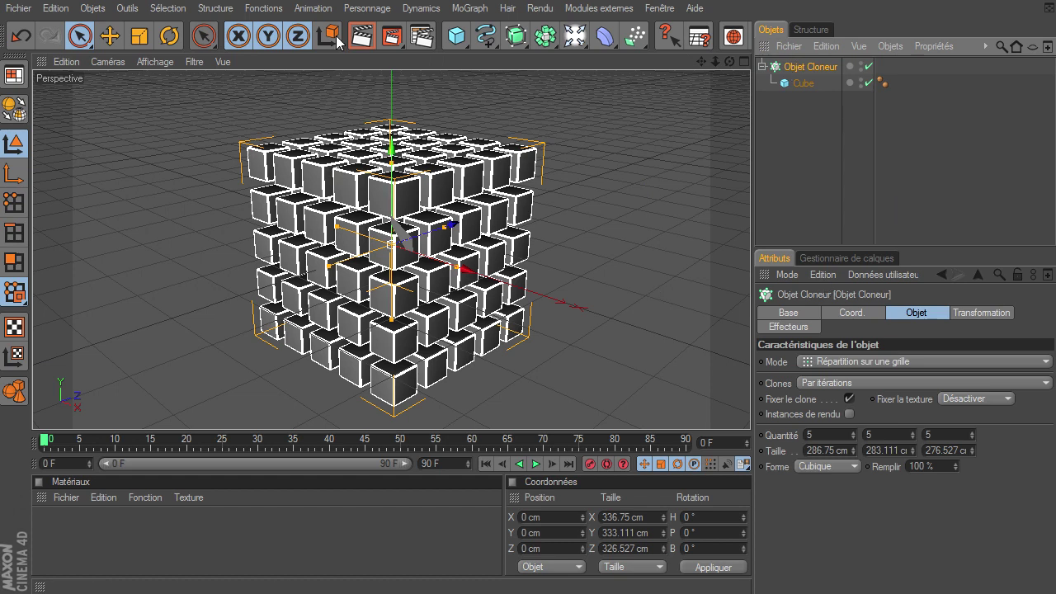
{"action": "left_click", "coordinate": [469, 10]}
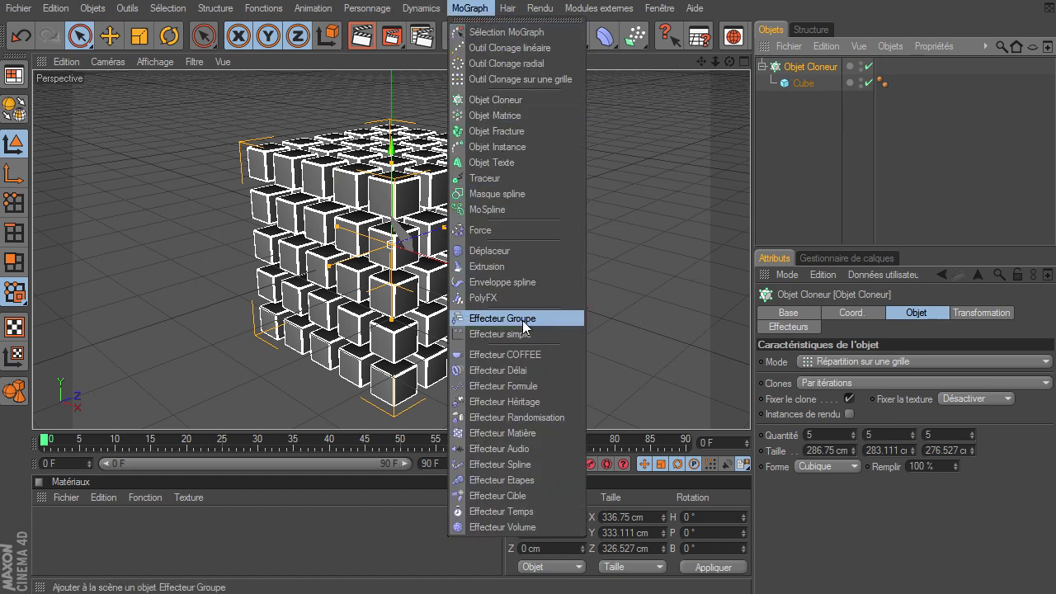
{"action": "left_click", "coordinate": [530, 418]}
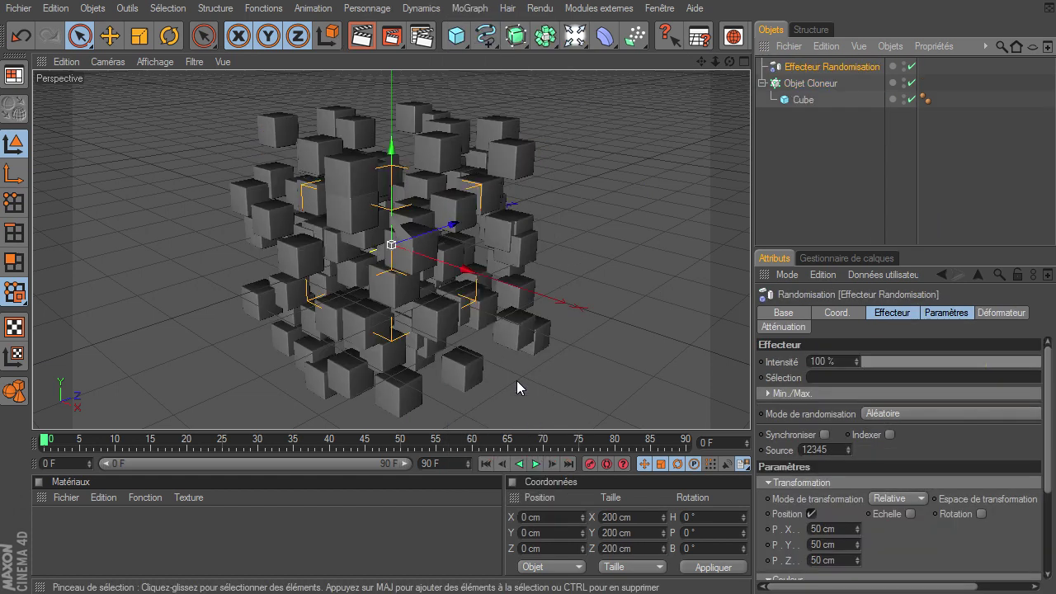
{"action": "mouse_move", "coordinate": [729, 62]}
{"action": "left_mouse_down"}
{"action": "mouse_move", "coordinate": [734, 397]}
{"action": "mouse_move", "coordinate": [745, 409]}
{"action": "left_mouse_up"}
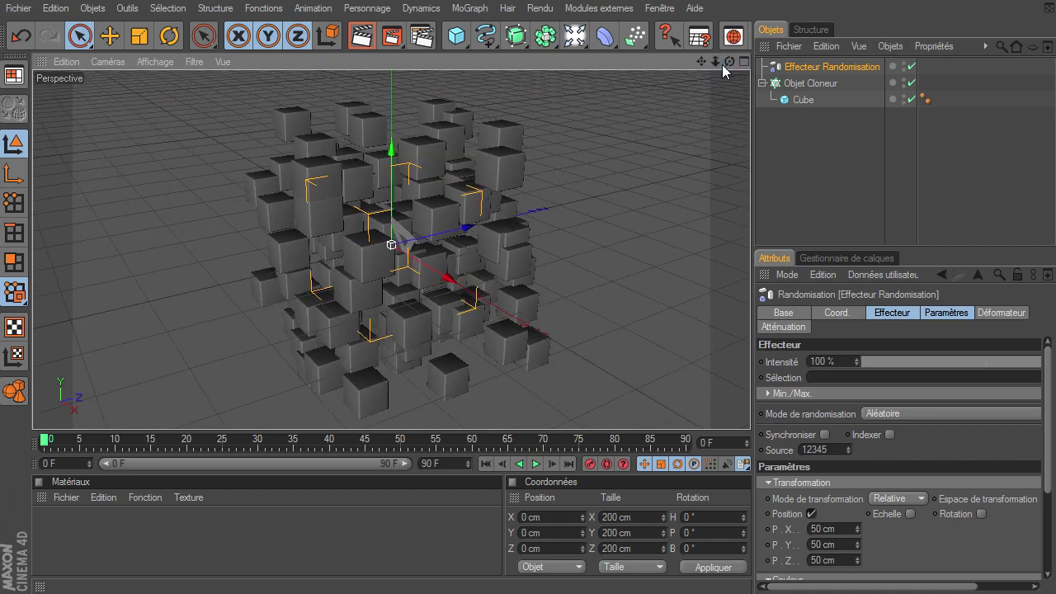
- Create material 'Mat', apply it to the Cloner, and turn off its specular
{"action": "double_click", "coordinate": [169, 547]}
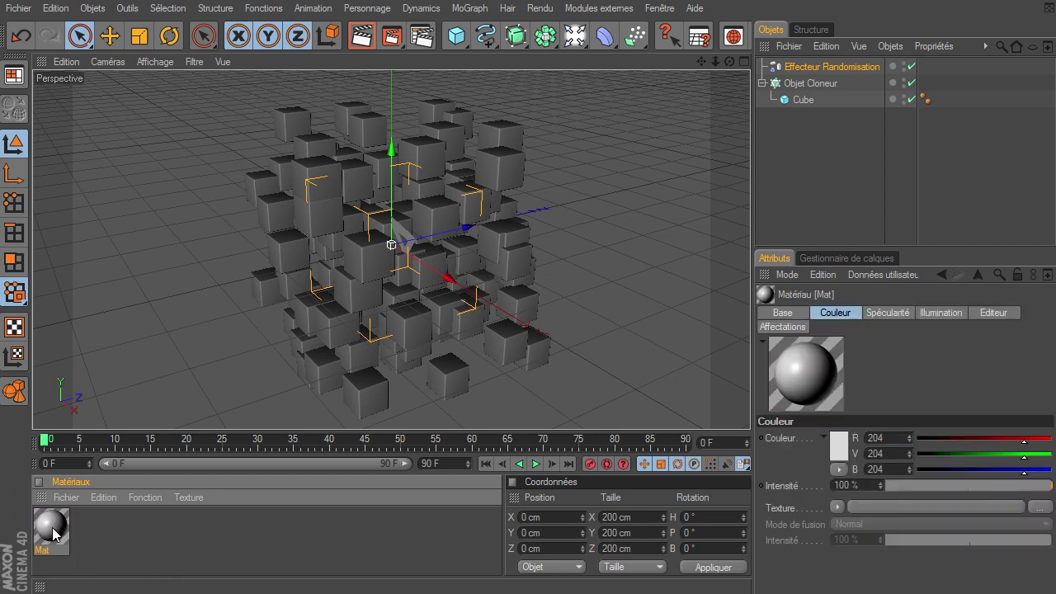
{"action": "left_click_drag", "start_coordinate": [811, 90], "coordinate": [812, 86]}
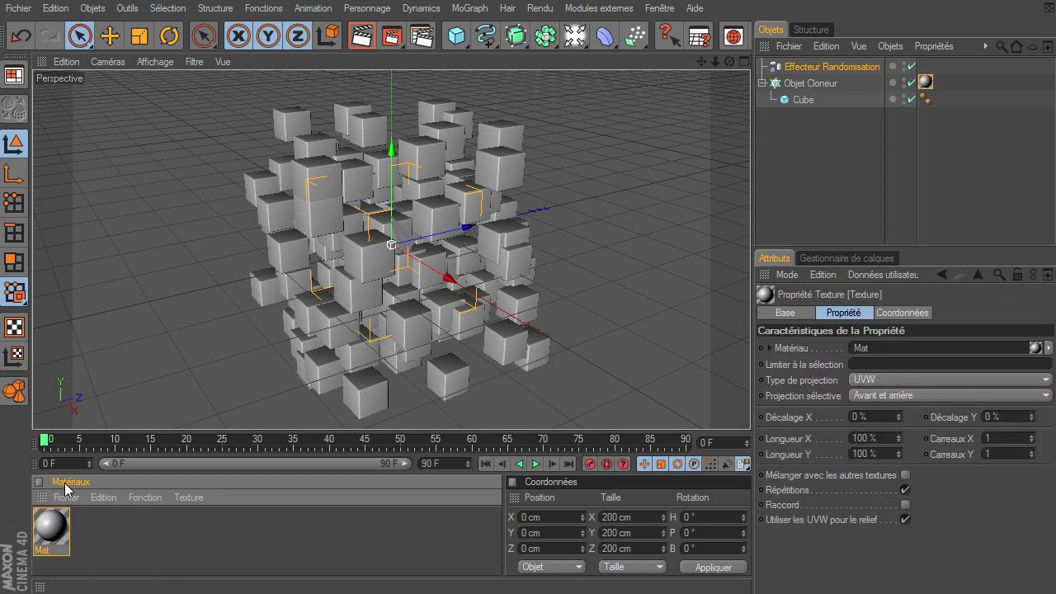
{"action": "double_click", "coordinate": [42, 540]}
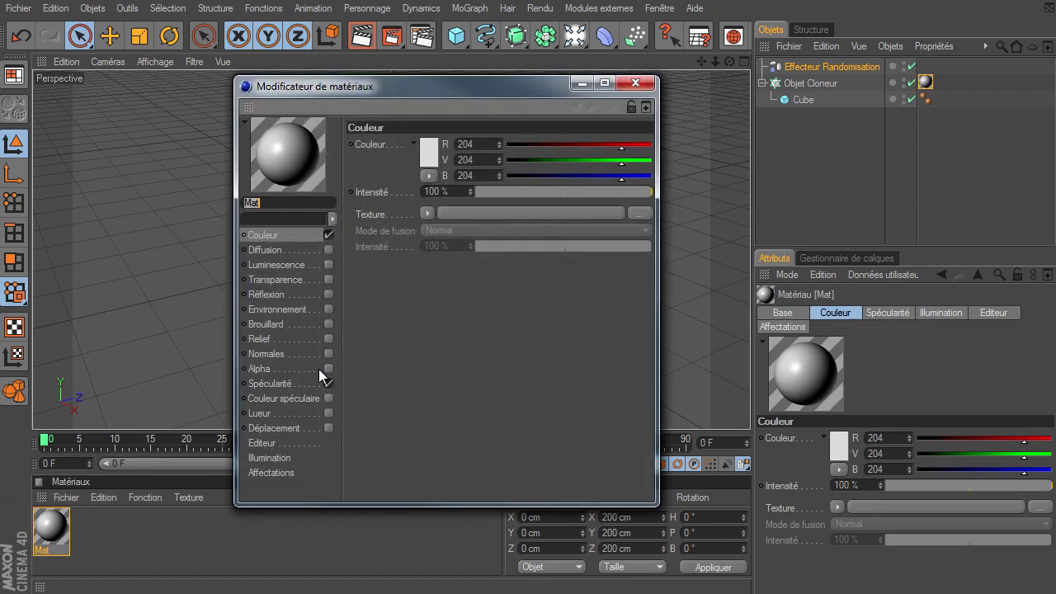
{"action": "left_click", "coordinate": [328, 384]}
- Set Mat's colour to light grey 224/224/224 and render a viewport preview
{"action": "left_click", "coordinate": [429, 151]}
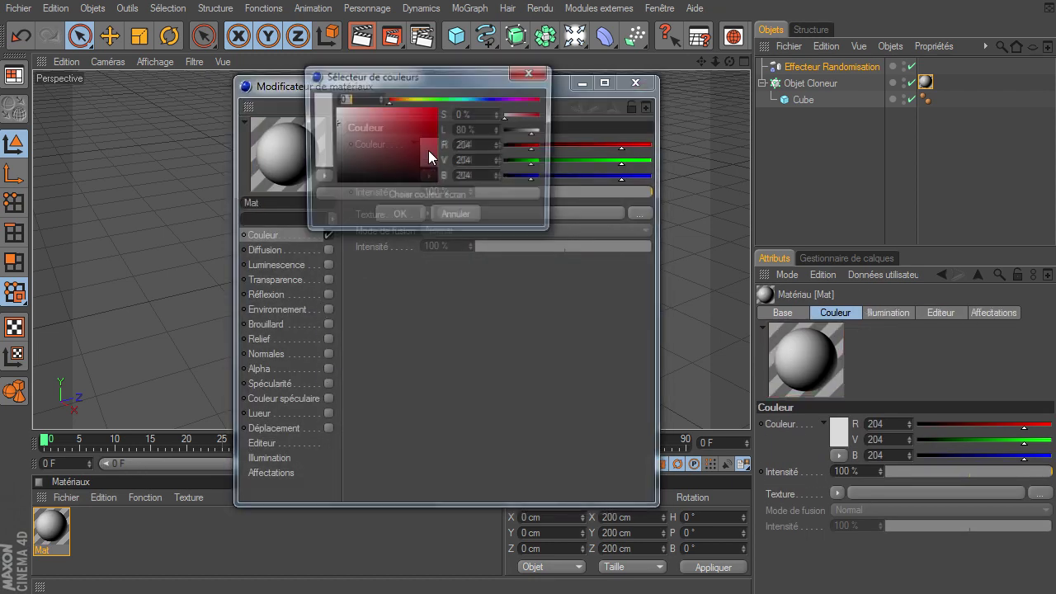
{"action": "left_click", "coordinate": [334, 112]}
{"action": "left_click", "coordinate": [334, 120]}
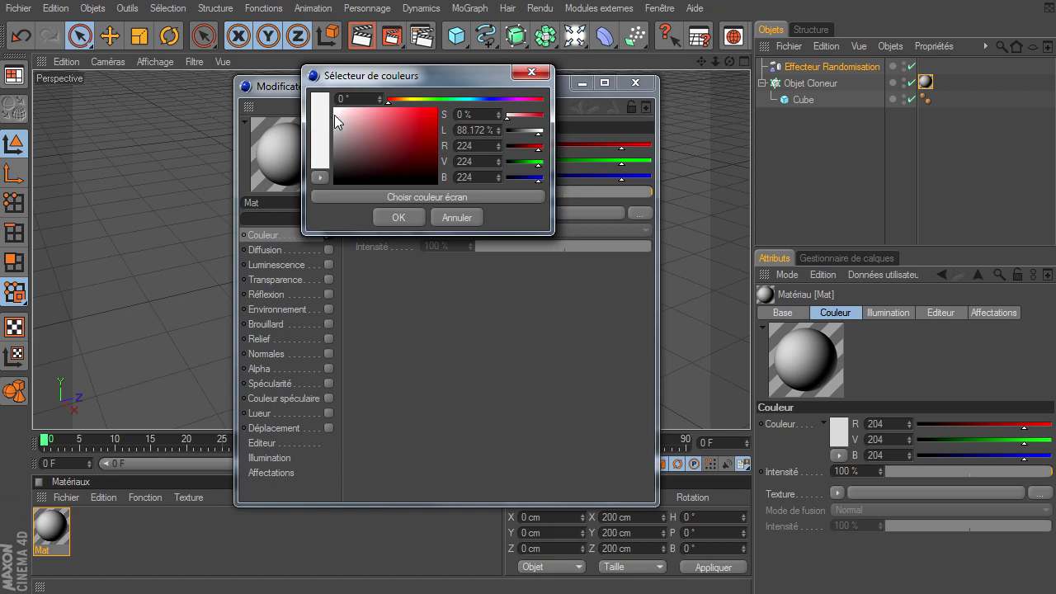
{"action": "left_click", "coordinate": [399, 218]}
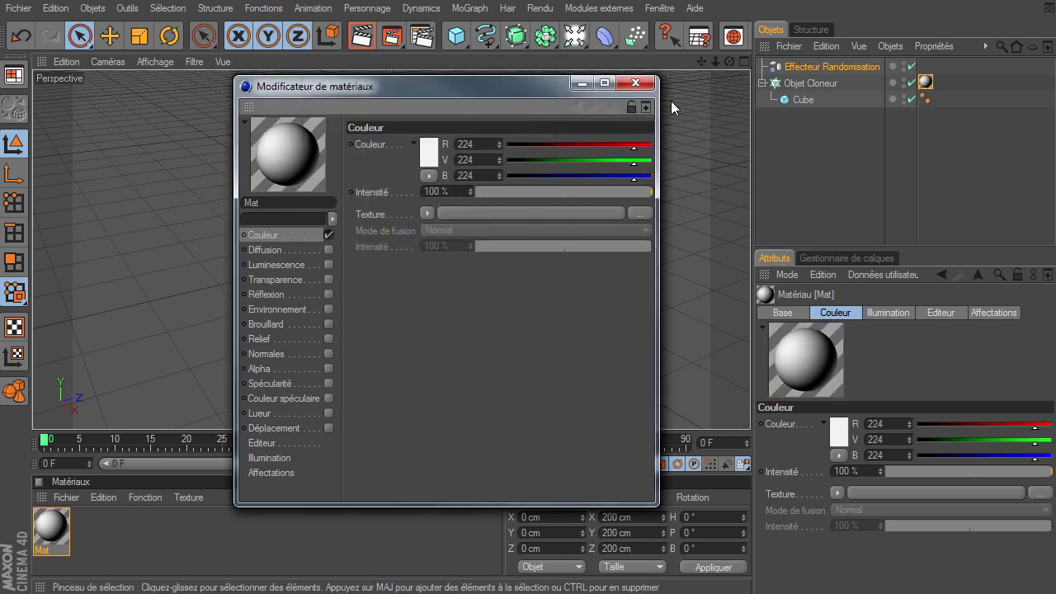
{"action": "left_click", "coordinate": [635, 83]}
{"action": "left_click", "coordinate": [361, 36]}
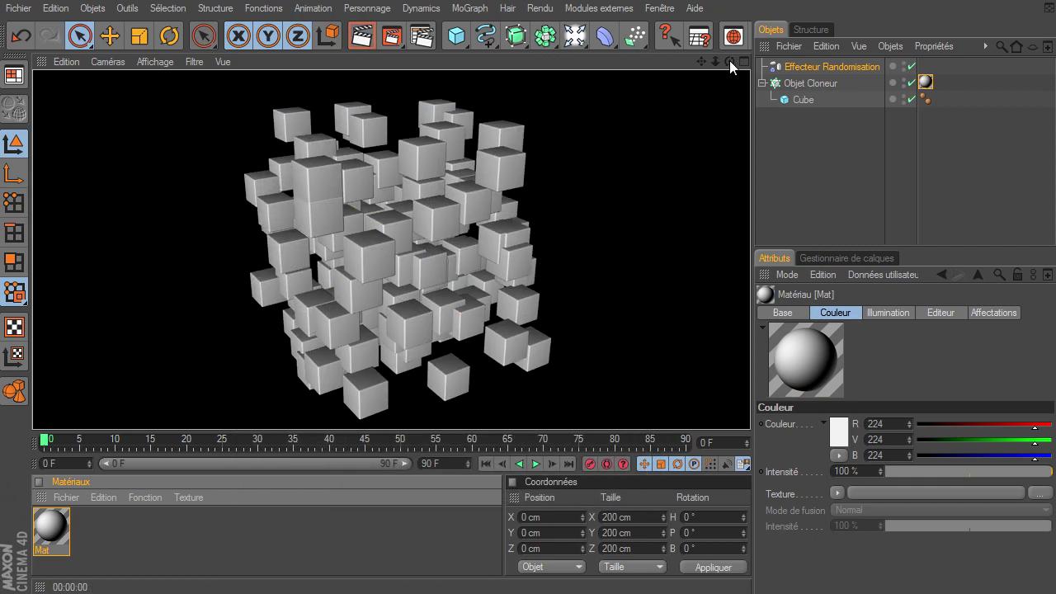
{"action": "left_click_drag", "start_coordinate": [730, 60], "coordinate": [418, 286]}
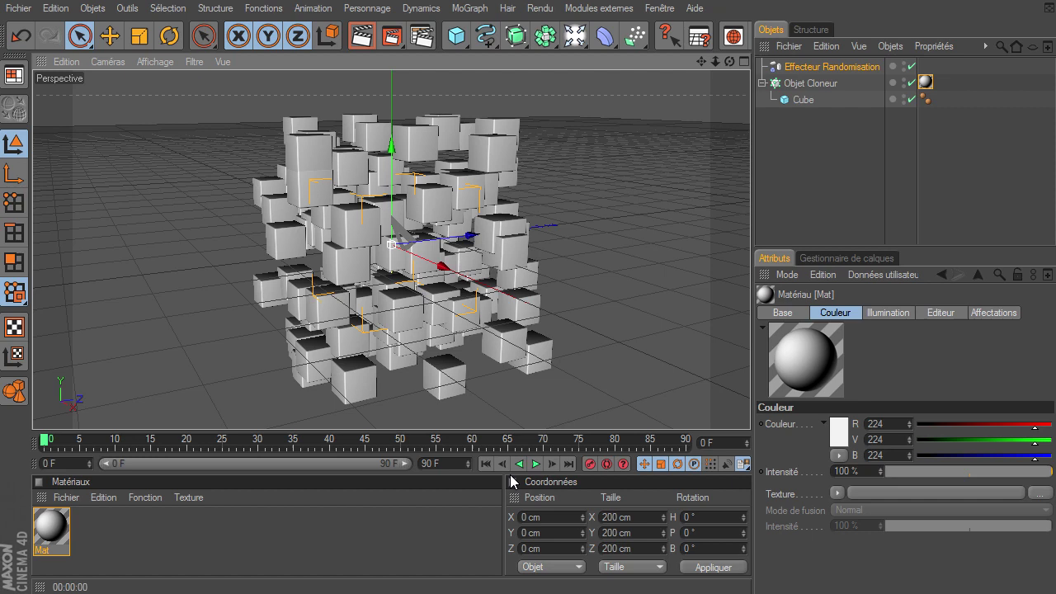
- Extend the animation and its preview range to 400 frames
{"action": "left_click", "coordinate": [437, 460]}
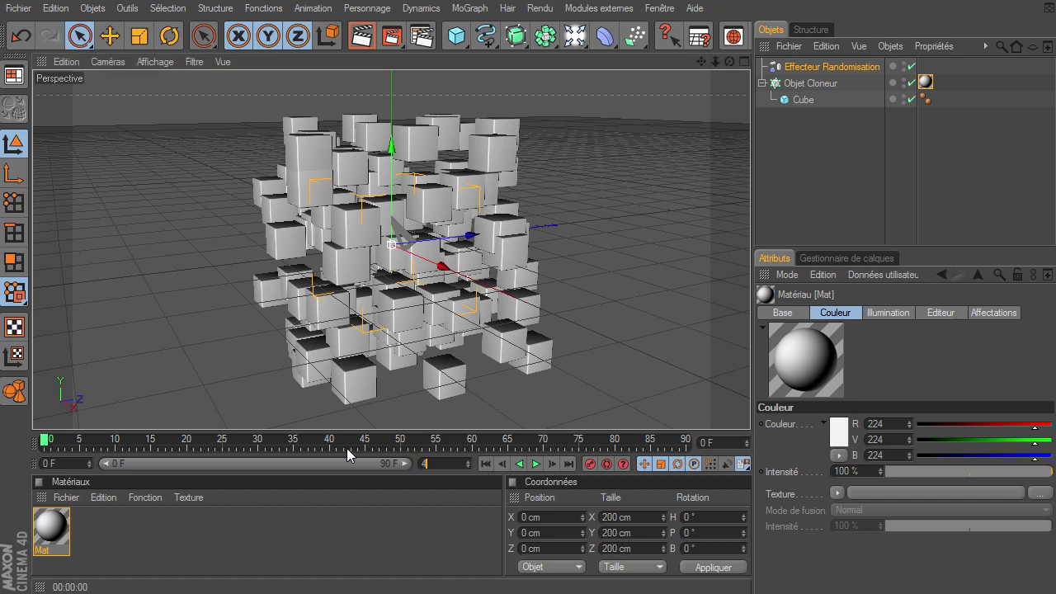
{"action": "type", "text": "00"}
{"action": "key", "text": "Return"}
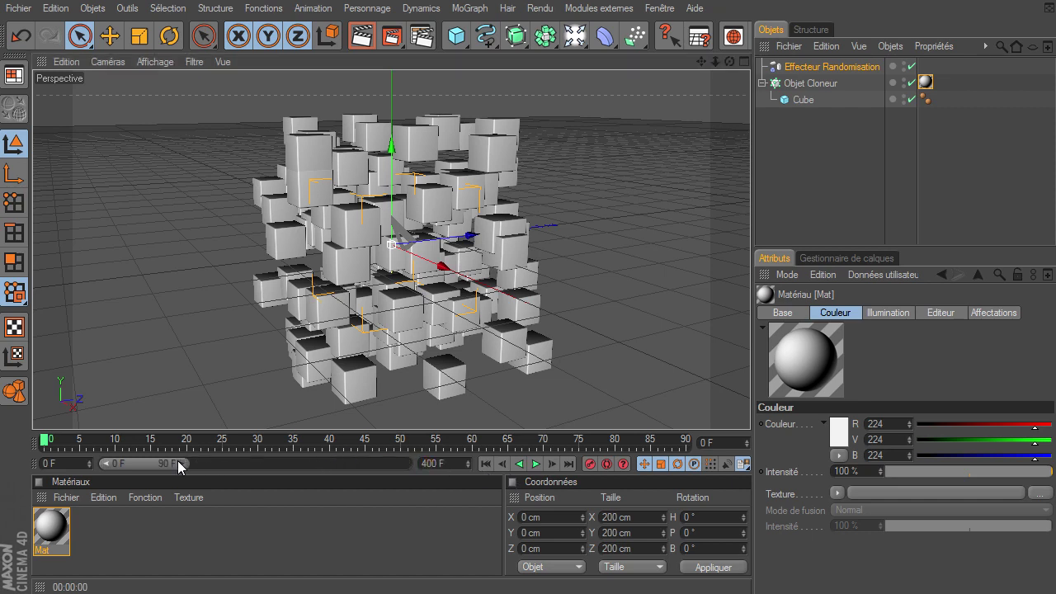
{"action": "left_click_drag", "start_coordinate": [180, 466], "coordinate": [410, 464]}
- Play the animation, rewind to frame 0, and select the Cloner
{"action": "left_click", "coordinate": [536, 465]}
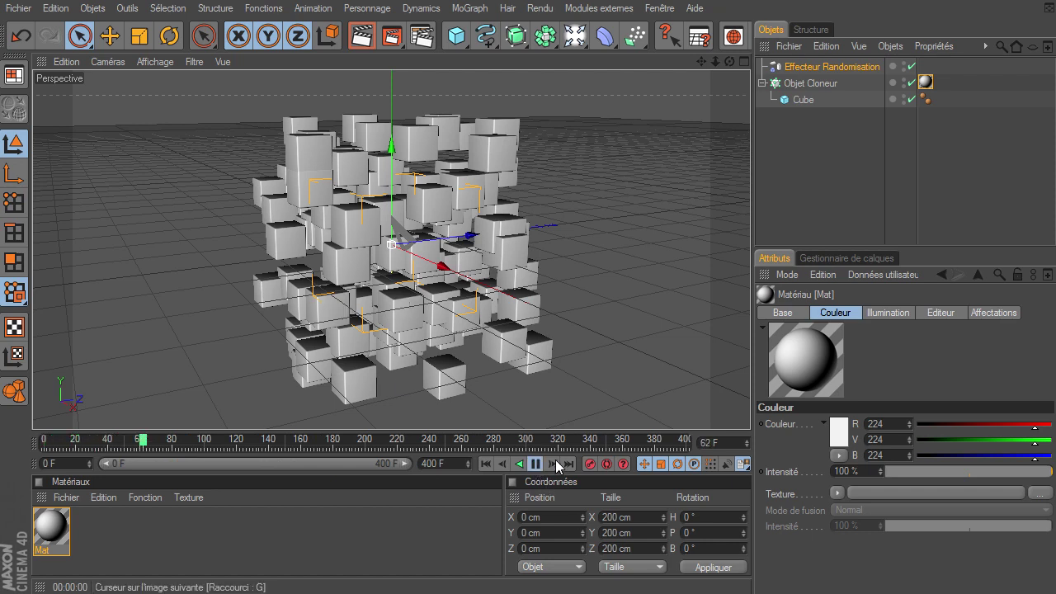
{"action": "left_click", "coordinate": [535, 465]}
{"action": "left_click", "coordinate": [486, 464]}
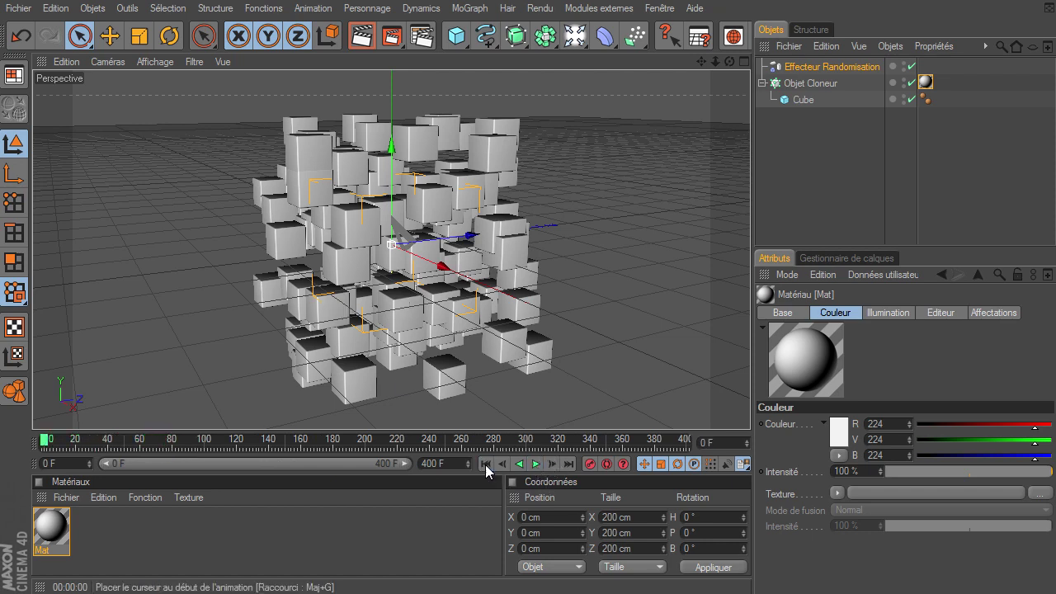
{"action": "left_click", "coordinate": [830, 85]}
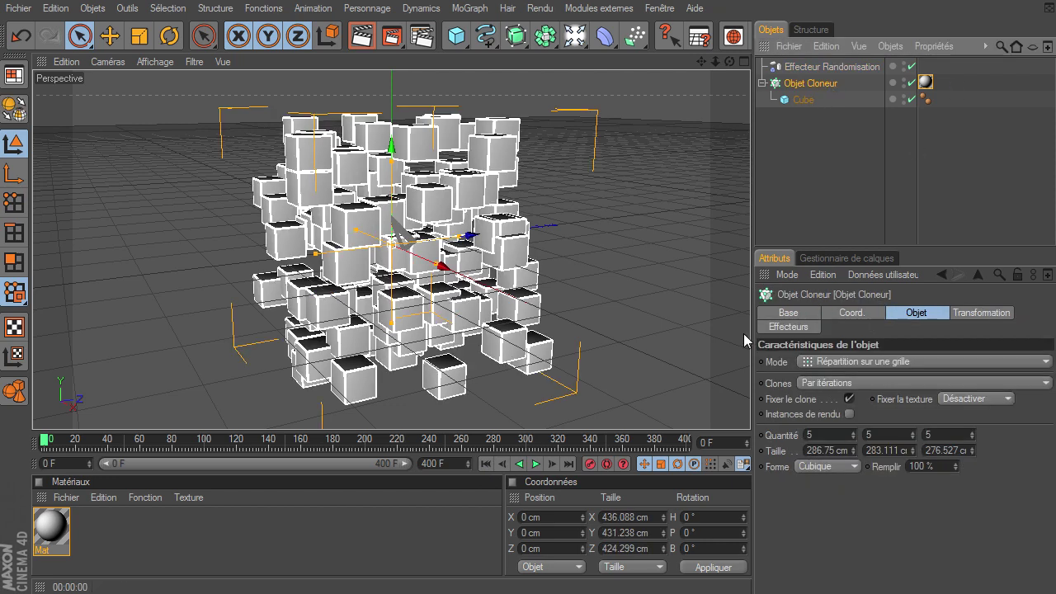
{"action": "left_click", "coordinate": [459, 10]}
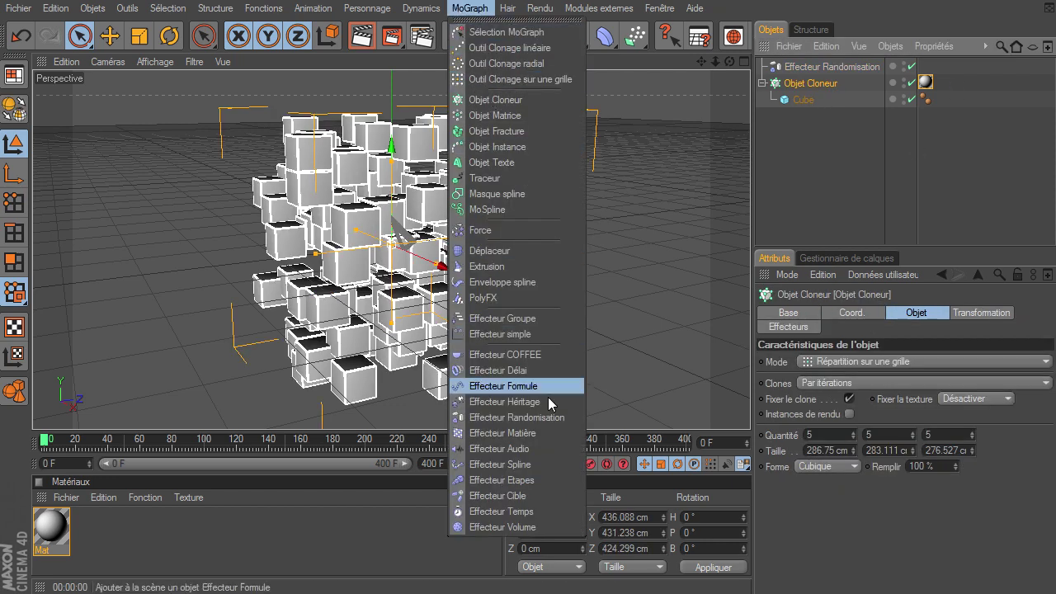
- Add a Time effector rotating clones 90° on H, P and B, and preview the motion
{"action": "left_click", "coordinate": [502, 512]}
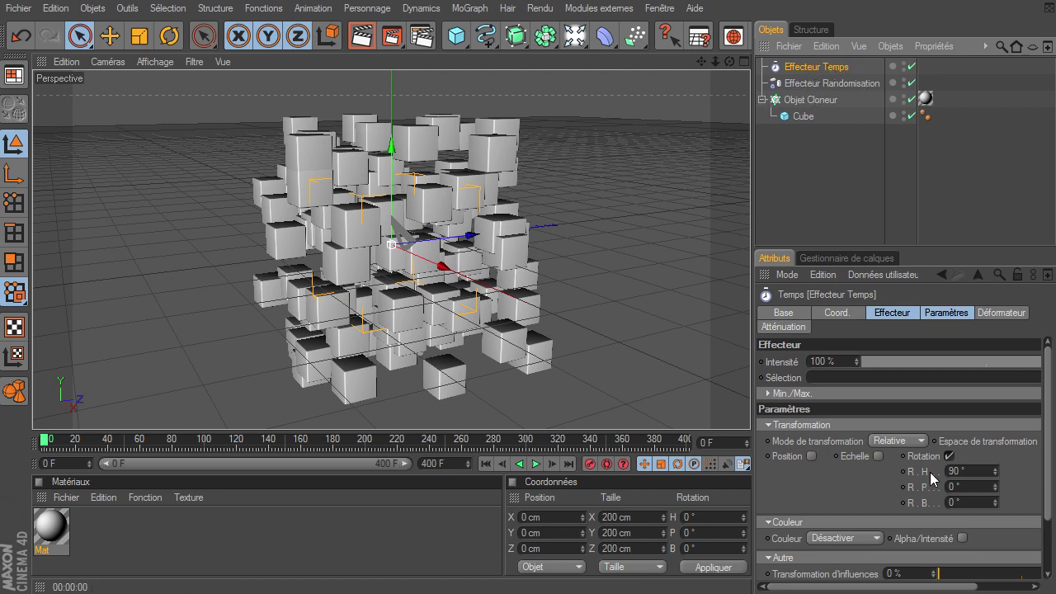
{"action": "left_click", "coordinate": [946, 312]}
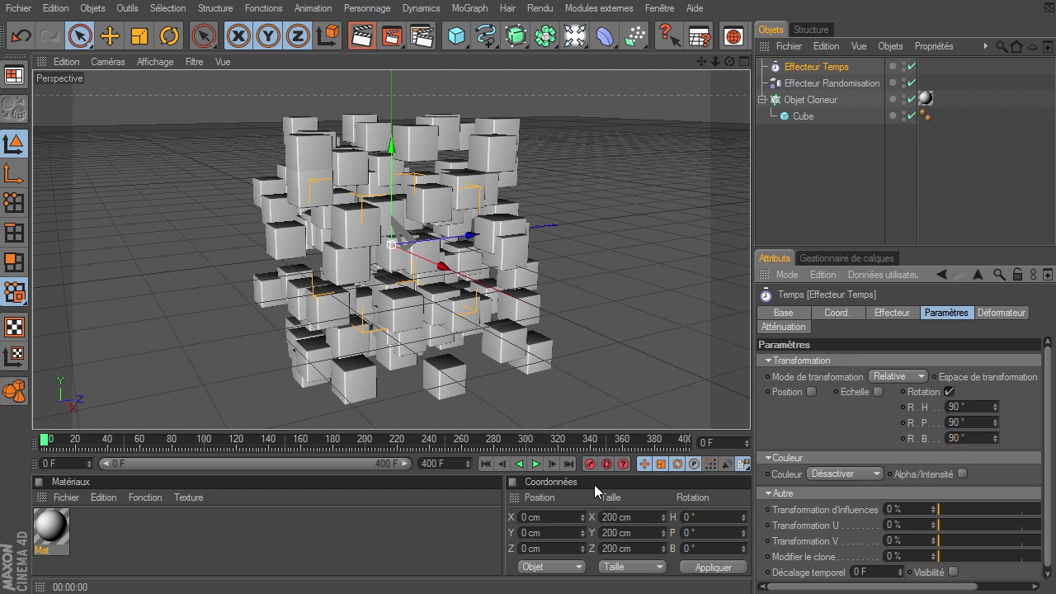
{"action": "left_click", "coordinate": [537, 465]}
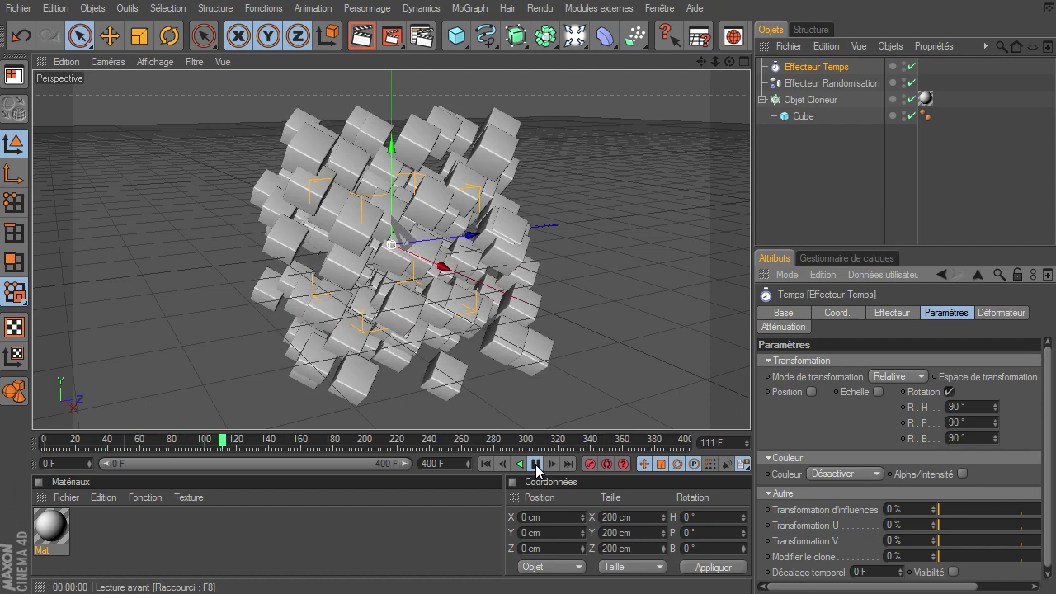
{"action": "left_click", "coordinate": [537, 465]}
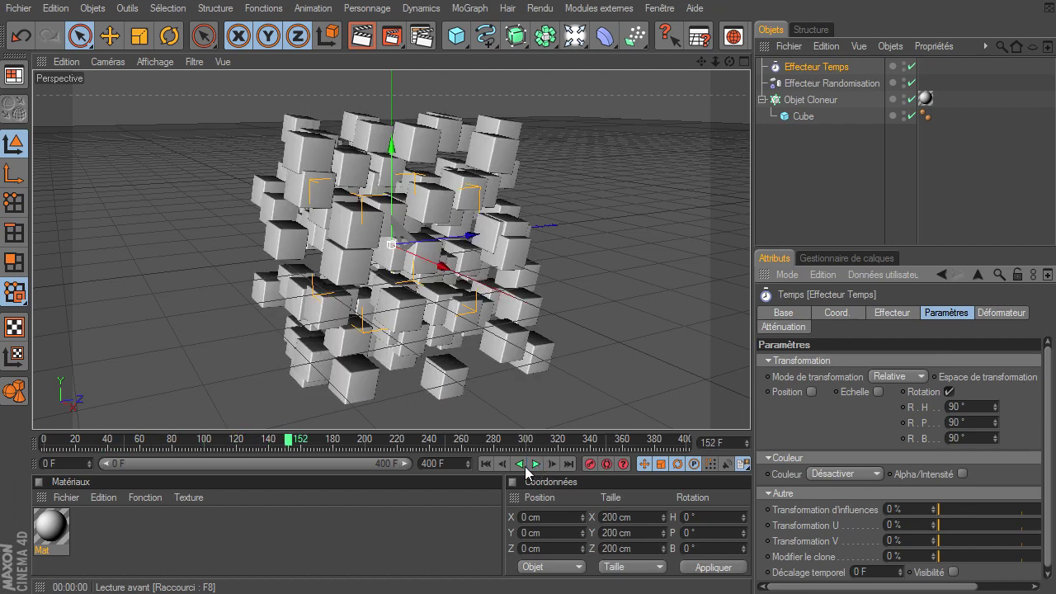
{"action": "left_click", "coordinate": [486, 465]}
{"action": "left_click_drag", "start_coordinate": [575, 36], "coordinate": [646, 53]}
- Add a spherical area light and move it about 580 cm along Z beside the cubes
{"action": "left_click", "coordinate": [646, 52]}
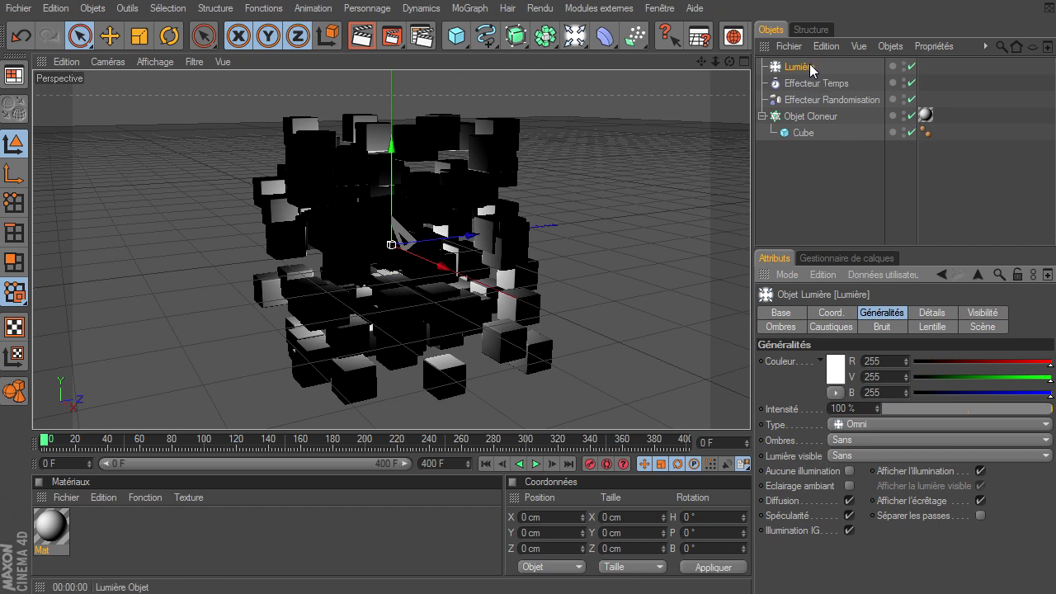
{"action": "key", "text": "Delete"}
{"action": "left_click", "coordinate": [576, 36]}
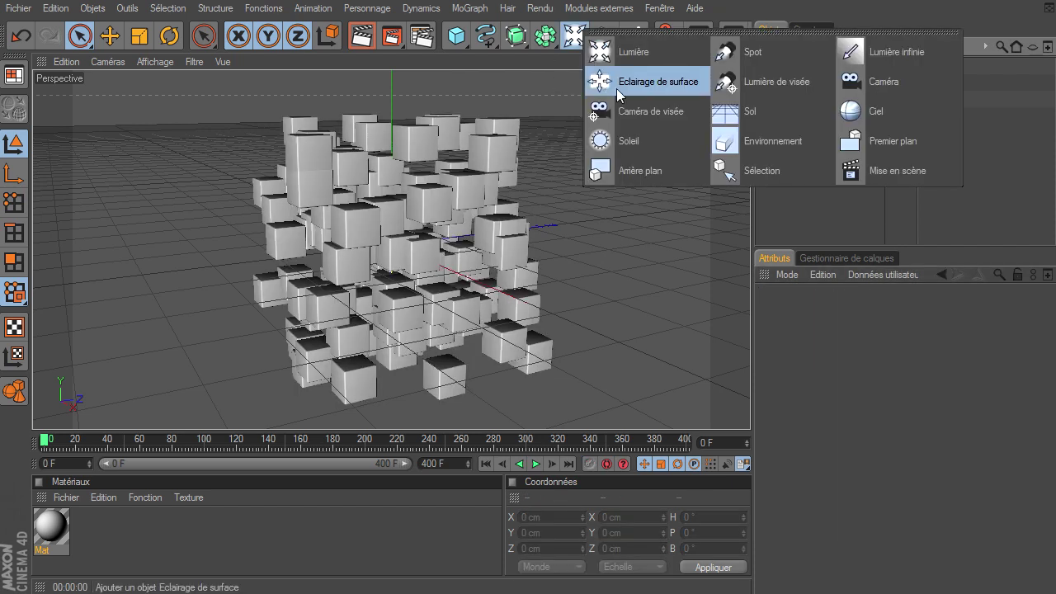
{"action": "left_click", "coordinate": [657, 83]}
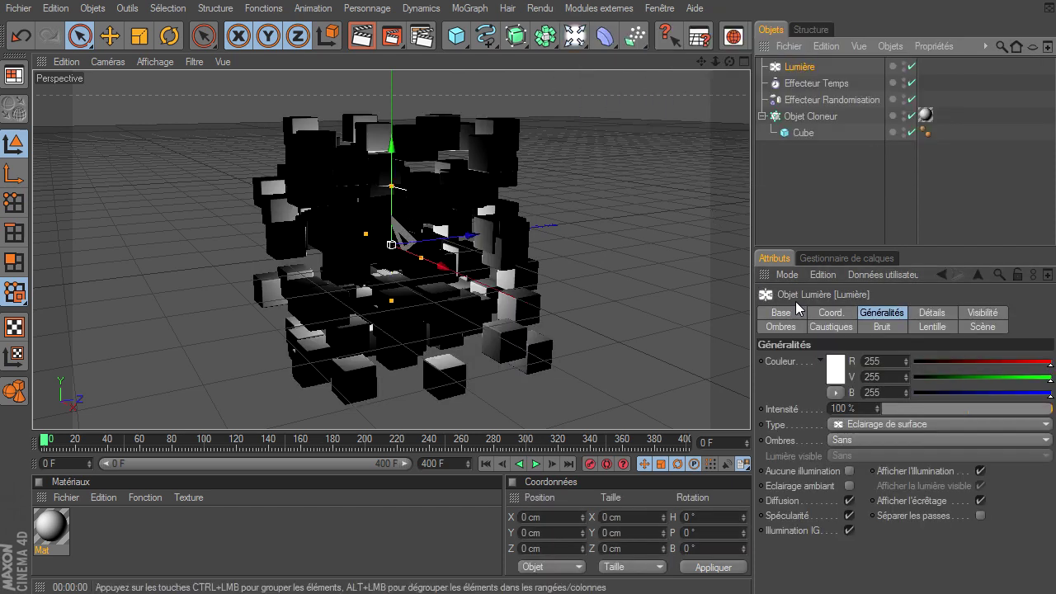
{"action": "left_click", "coordinate": [942, 311]}
{"action": "left_click", "coordinate": [927, 443]}
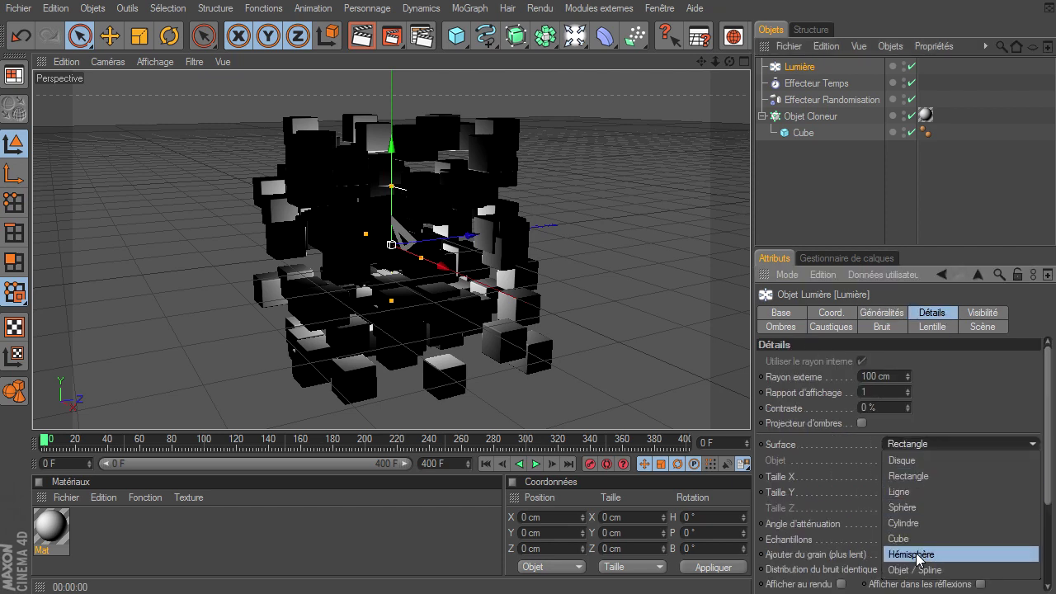
{"action": "left_click", "coordinate": [917, 510]}
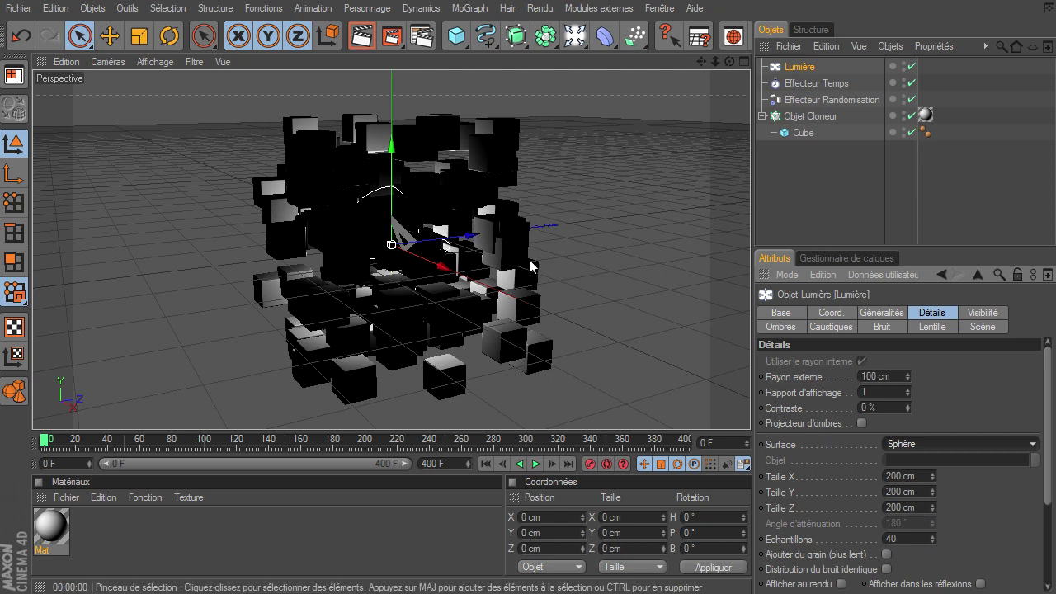
{"action": "left_click_drag", "start_coordinate": [467, 237], "coordinate": [750, 409]}
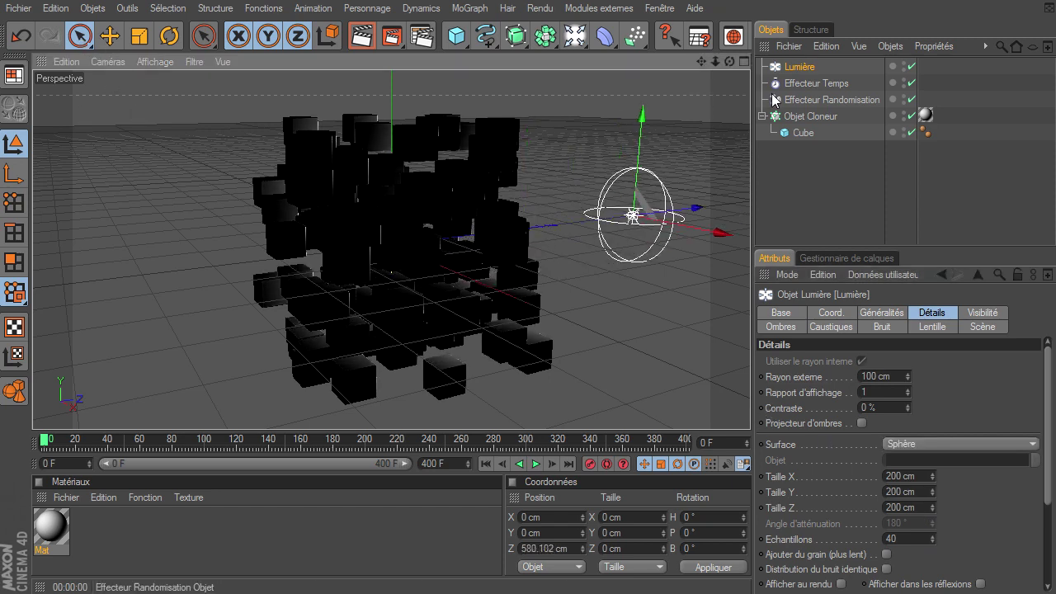
- Colour the area light orange (R 241, V 88, B 0)
{"action": "left_click", "coordinate": [876, 313]}
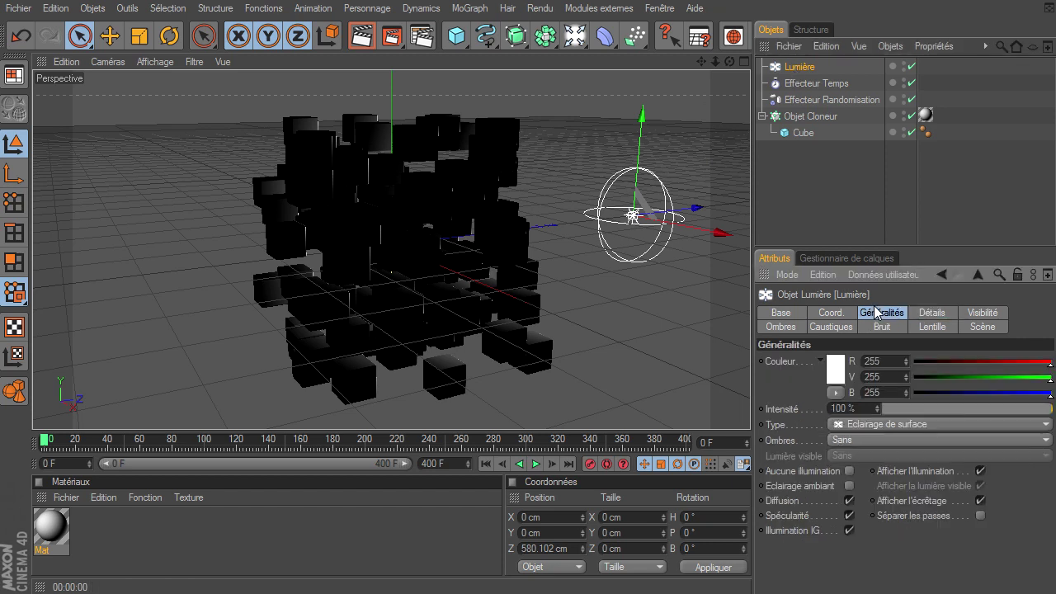
{"action": "left_click", "coordinate": [834, 365]}
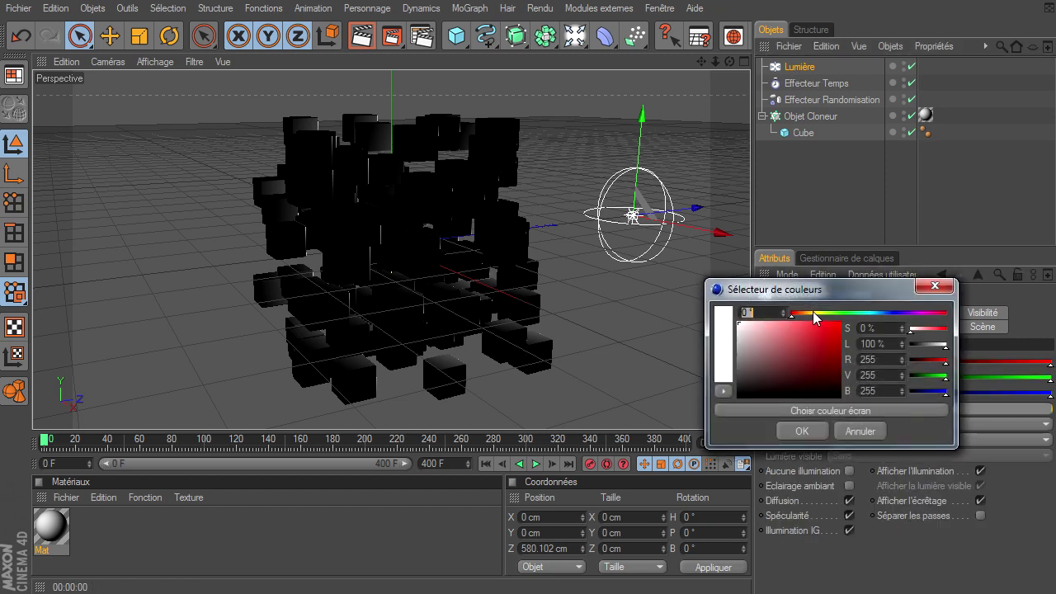
{"action": "left_click_drag", "start_coordinate": [806, 314], "coordinate": [849, 329]}
{"action": "left_click", "coordinate": [802, 430]}
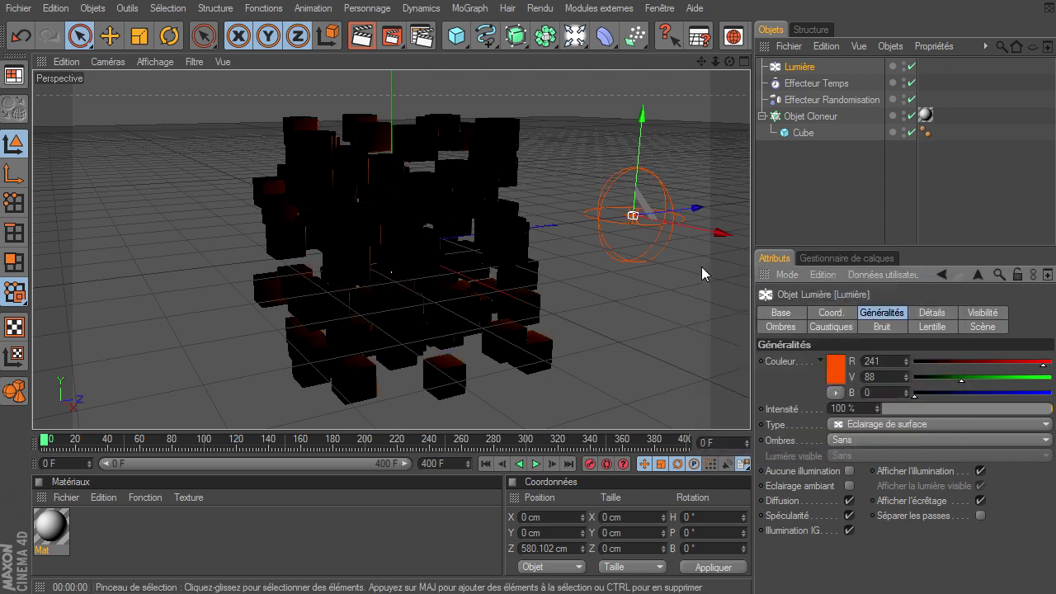
- Scale the light's sphere much larger and select Lumière
{"action": "key", "text": "t"}
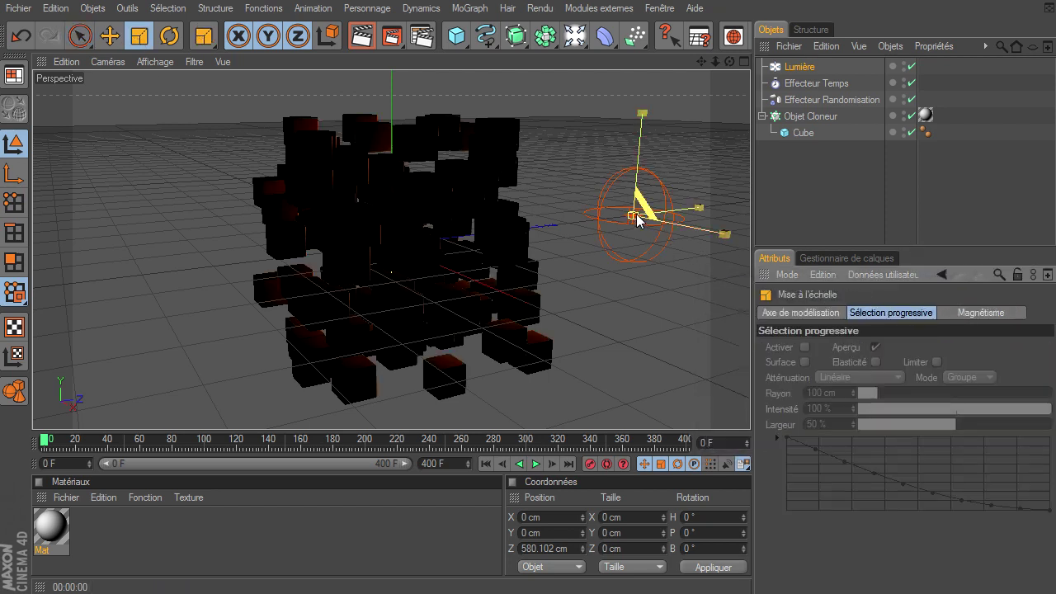
{"action": "left_click_drag", "start_coordinate": [640, 219], "coordinate": [625, 217]}
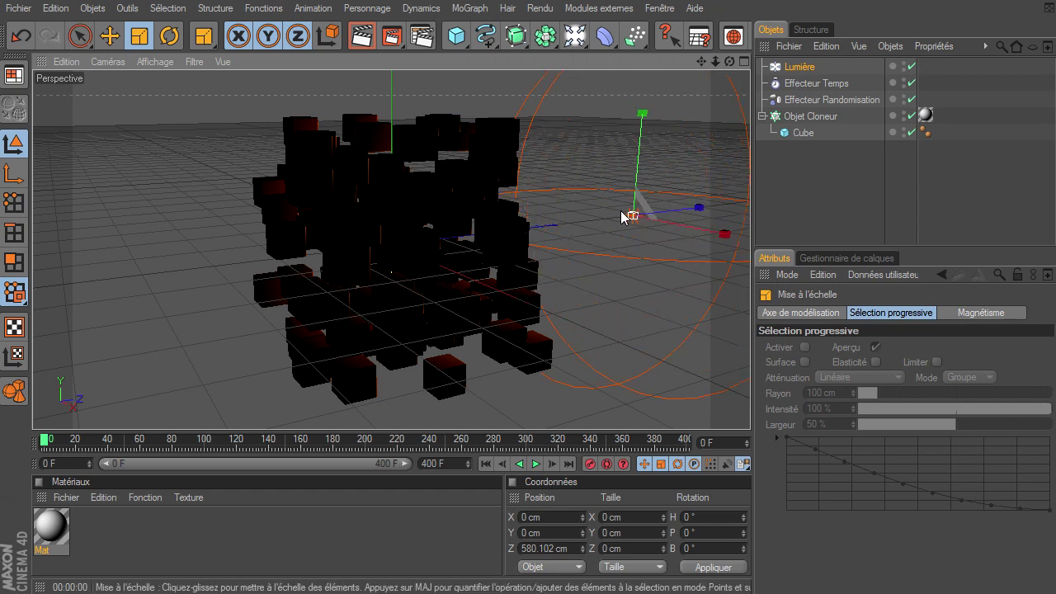
{"action": "left_click", "coordinate": [807, 66]}
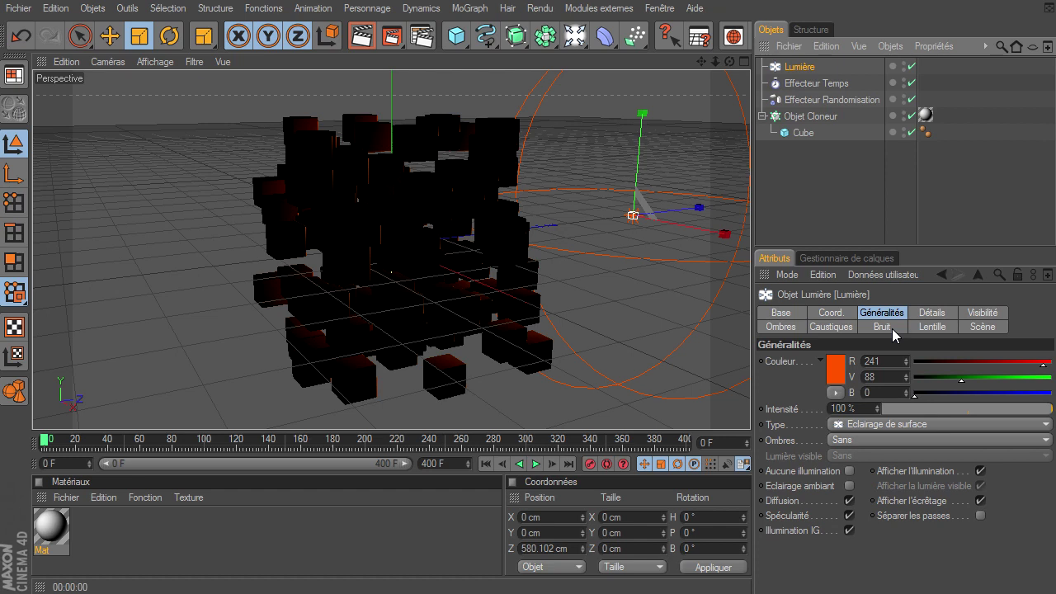
- Duplicate the orange light and move the copy to the opposite side at Z −497.978 cm
{"action": "key", "text": "ctrl+c"}
{"action": "key", "text": "ctrl+v"}
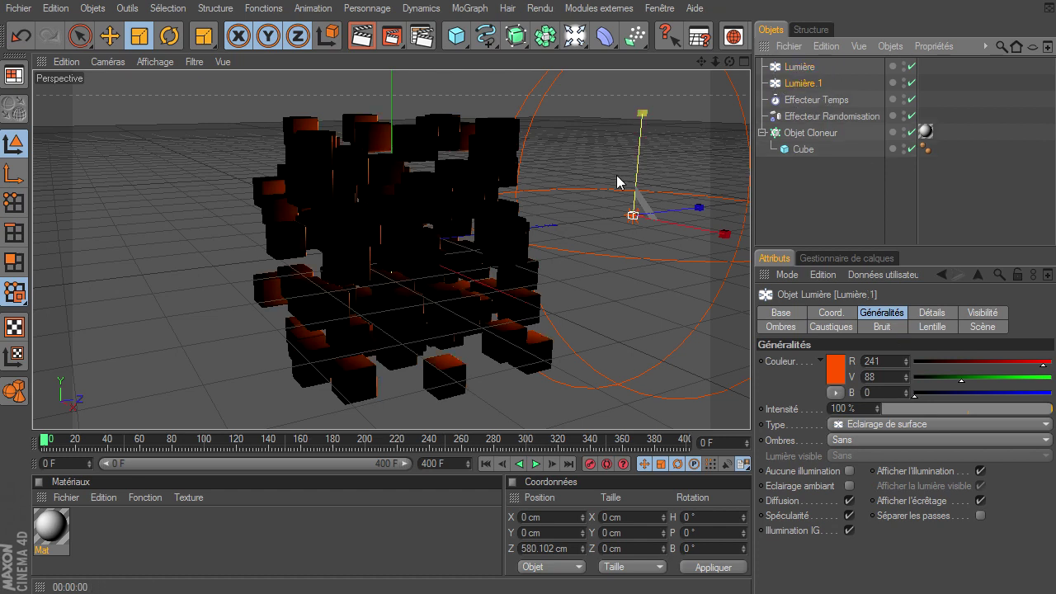
{"action": "left_click", "coordinate": [109, 37]}
{"action": "left_click_drag", "start_coordinate": [698, 207], "coordinate": [745, 403]}
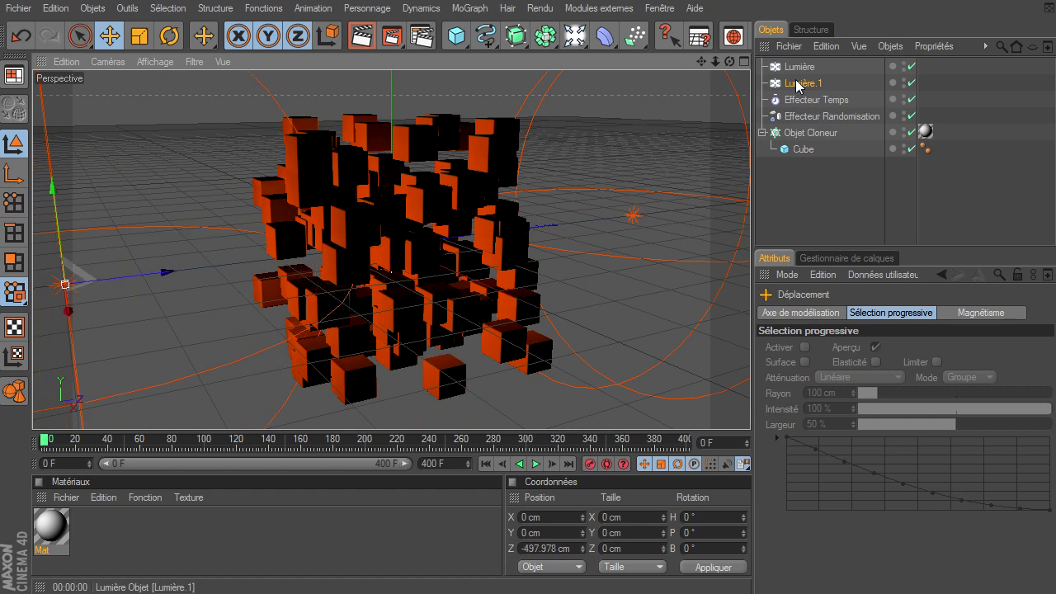
- Colour Lumière.1 bright green (R 0, V 241, B 16) and render a preview
{"action": "left_click", "coordinate": [825, 85]}
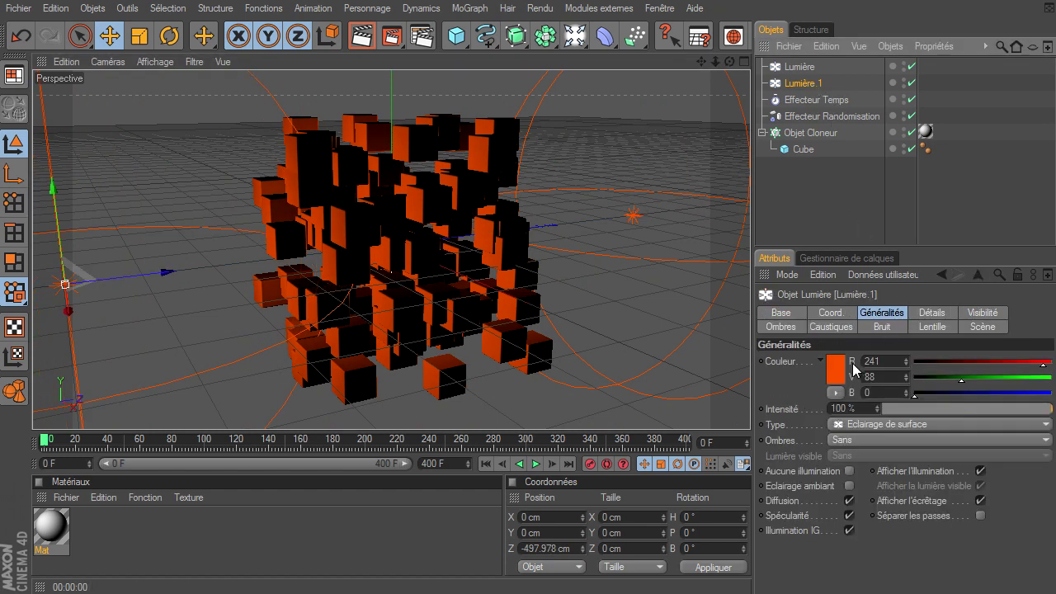
{"action": "left_click", "coordinate": [835, 369]}
{"action": "left_click", "coordinate": [842, 321]}
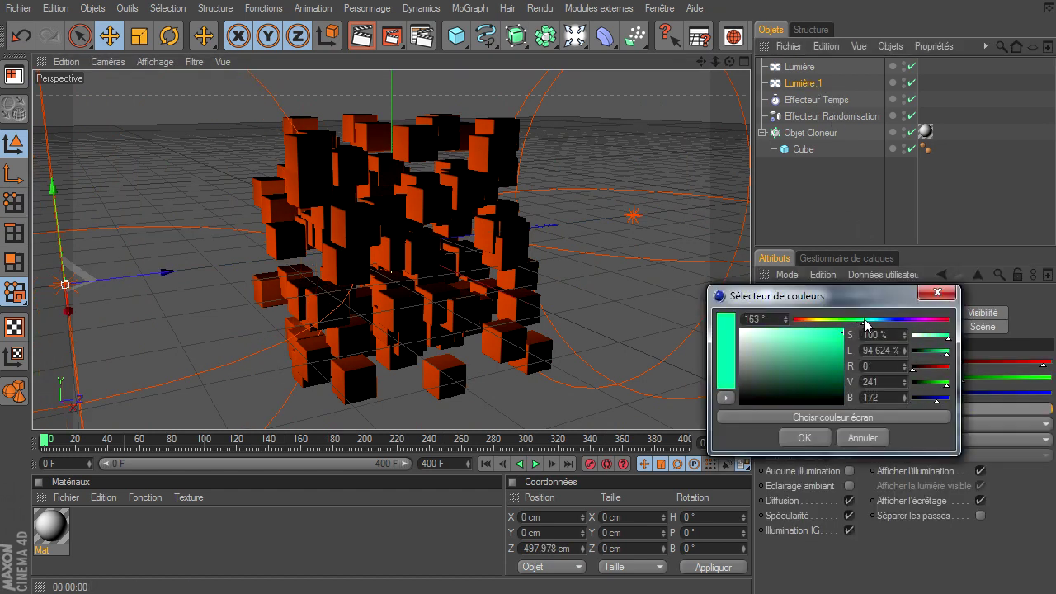
{"action": "left_click_drag", "start_coordinate": [865, 320], "coordinate": [849, 318]}
{"action": "left_click", "coordinate": [805, 437]}
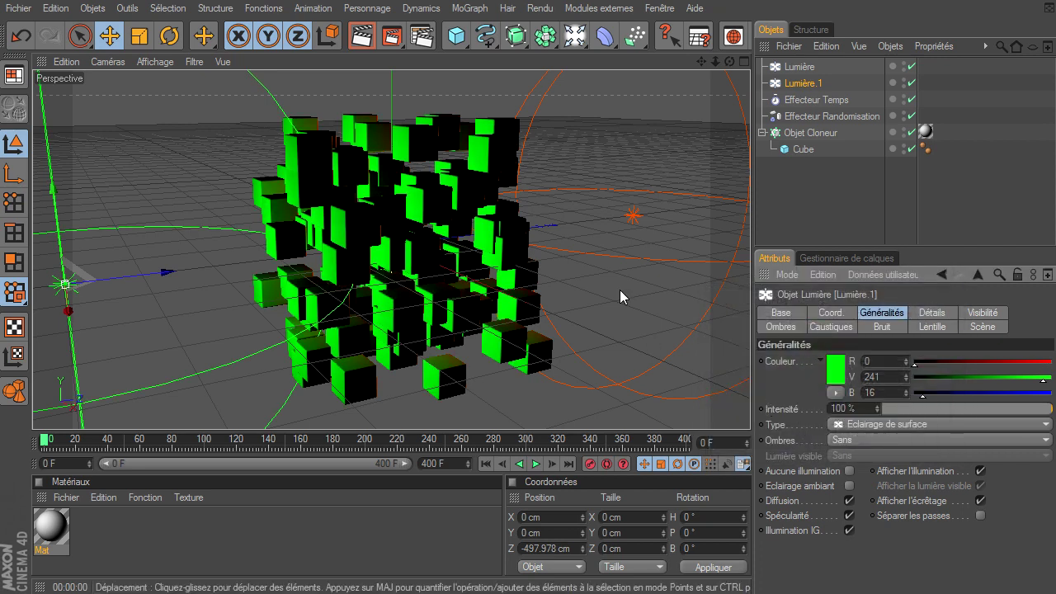
{"action": "left_click", "coordinate": [362, 36]}
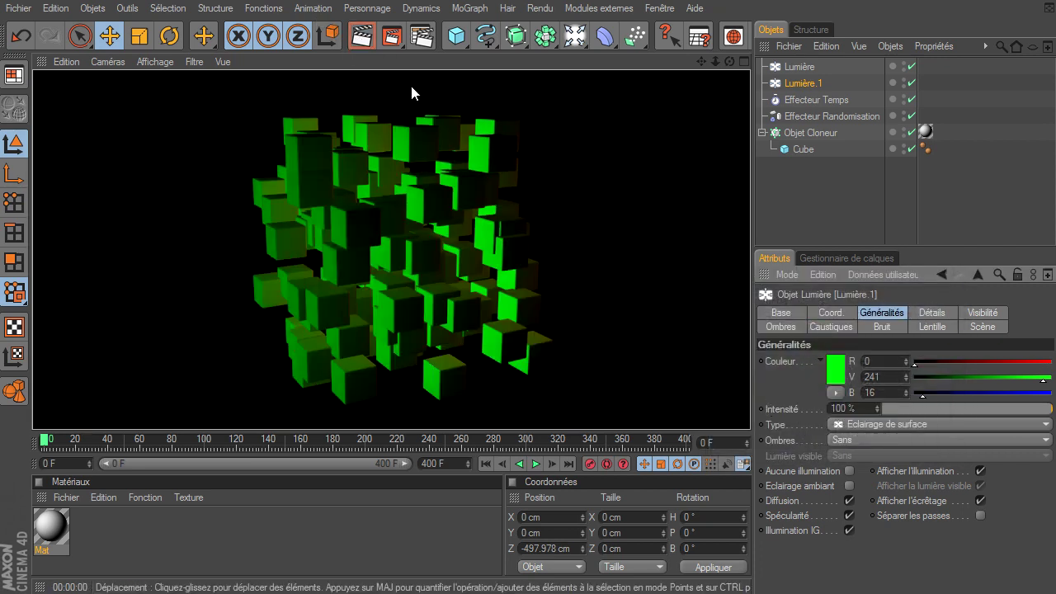
- Zoom out to frame both lights and the cubes, then play the animation while orbiting around it
{"action": "mouse_move", "coordinate": [730, 61]}
{"action": "left_mouse_down"}
{"action": "mouse_move", "coordinate": [737, 419]}
{"action": "mouse_move", "coordinate": [751, 408]}
{"action": "left_mouse_up"}
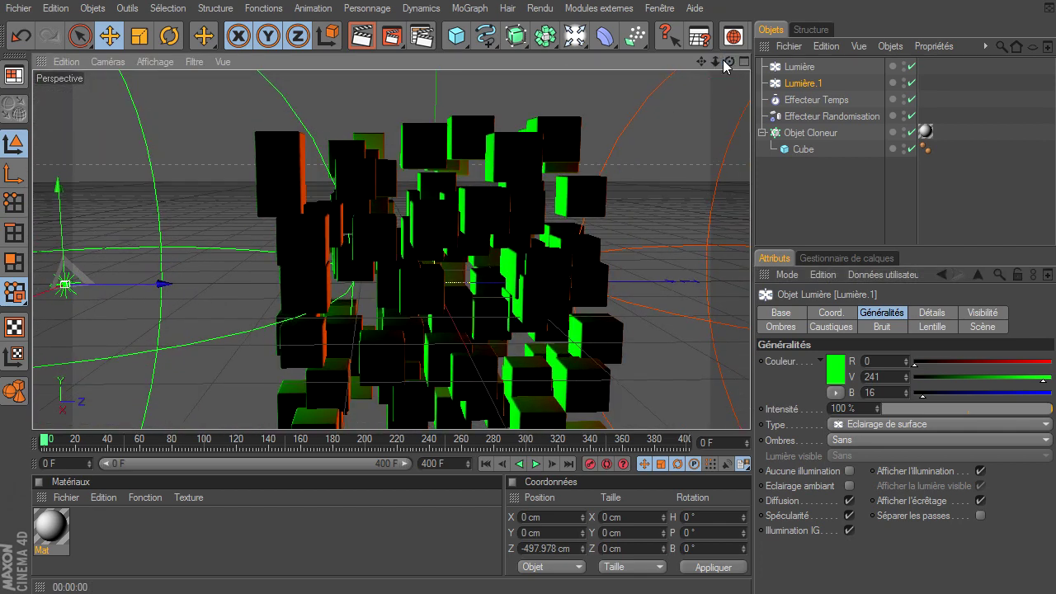
{"action": "left_click_drag", "start_coordinate": [716, 61], "coordinate": [653, 409]}
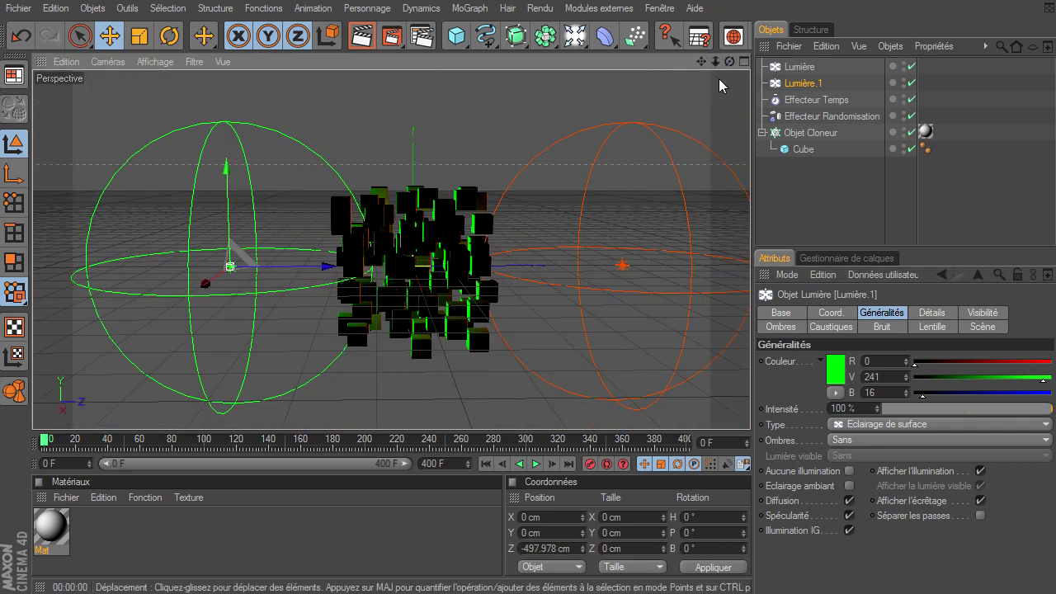
{"action": "left_click", "coordinate": [533, 464]}
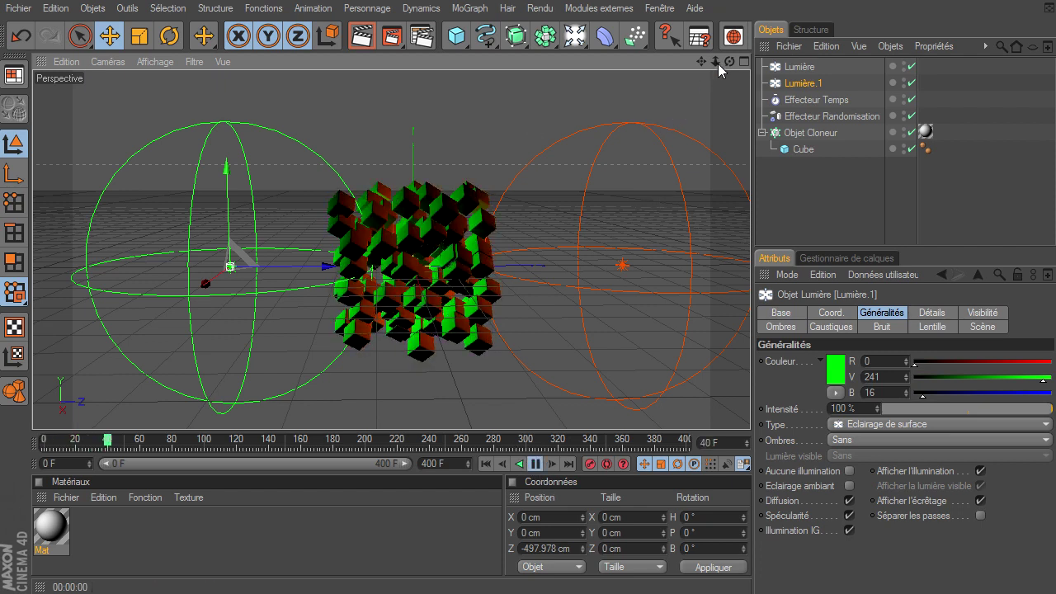
{"action": "mouse_move", "coordinate": [729, 60]}
{"action": "left_mouse_down"}
{"action": "mouse_move", "coordinate": [760, 409]}
{"action": "mouse_move", "coordinate": [694, 403]}
{"action": "mouse_move", "coordinate": [766, 410]}
{"action": "left_mouse_up"}
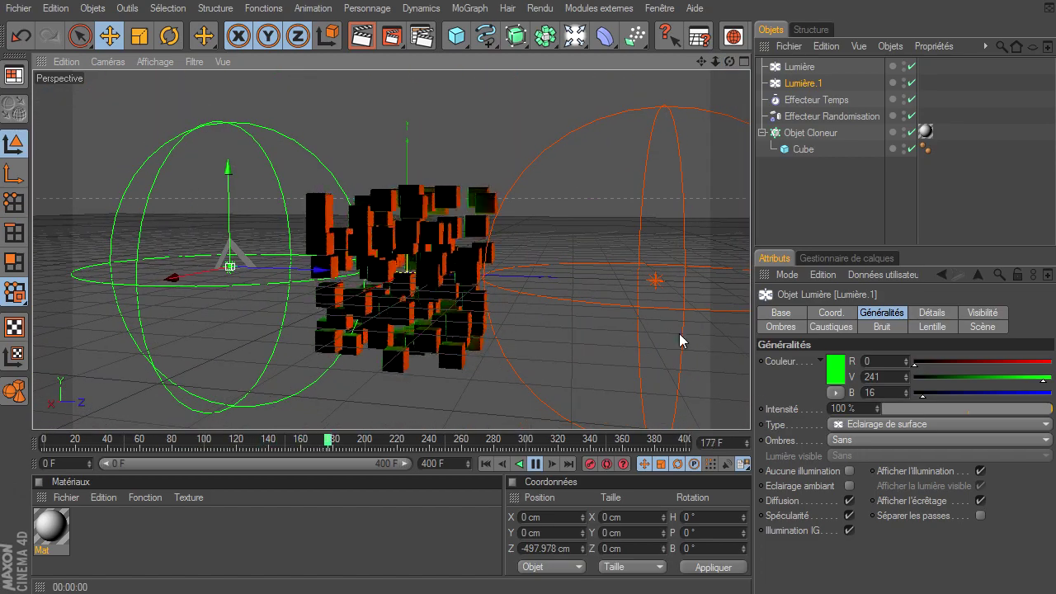
- Stop playback and give Lumière.1 a muted teal colour (R 75, V 126, B 137)
{"action": "left_click", "coordinate": [535, 465]}
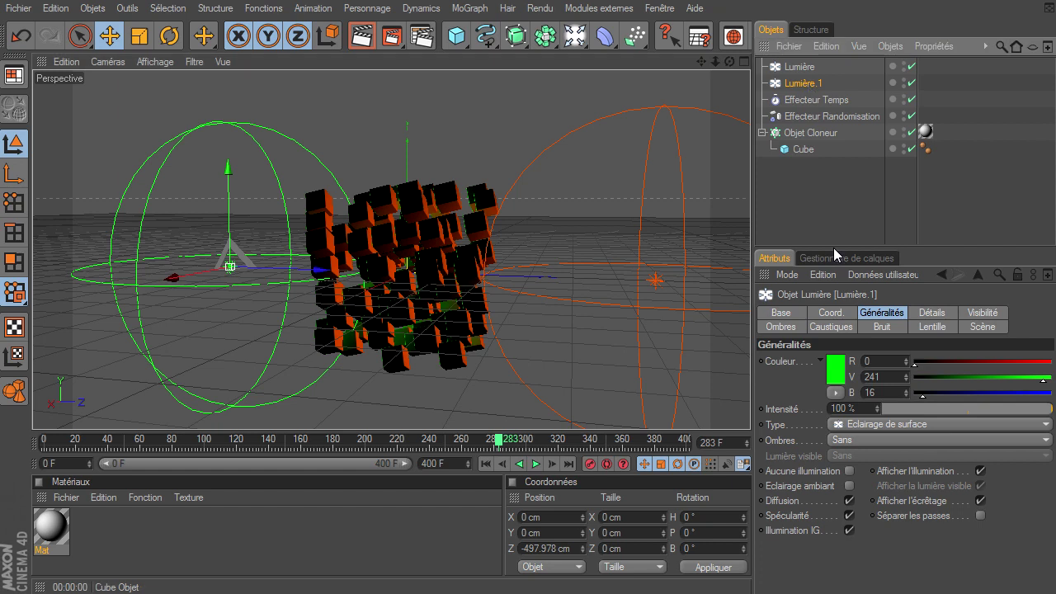
{"action": "left_click", "coordinate": [838, 373]}
{"action": "left_click", "coordinate": [836, 369]}
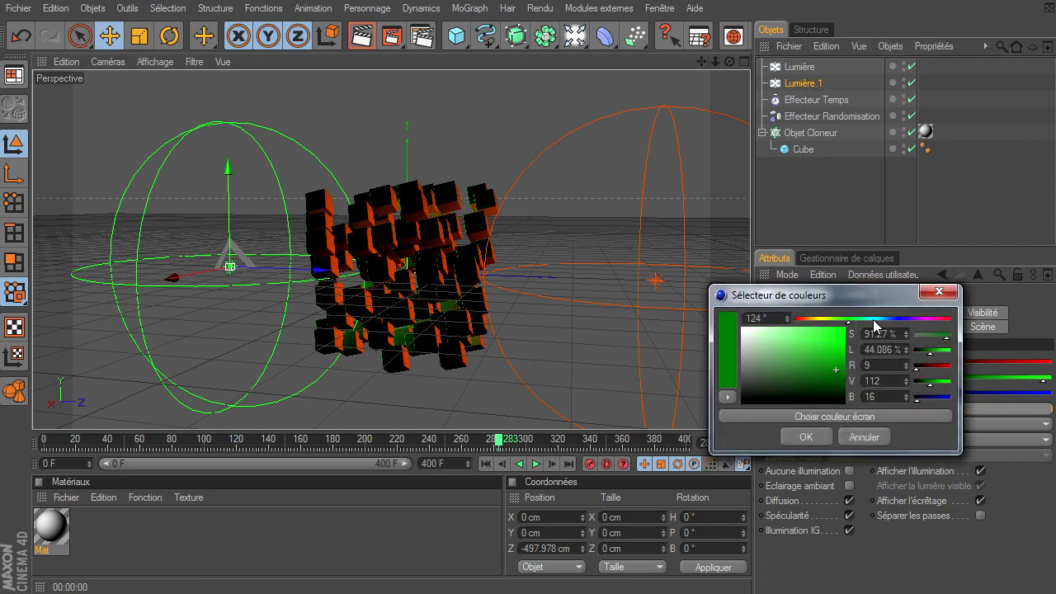
{"action": "left_click", "coordinate": [825, 349]}
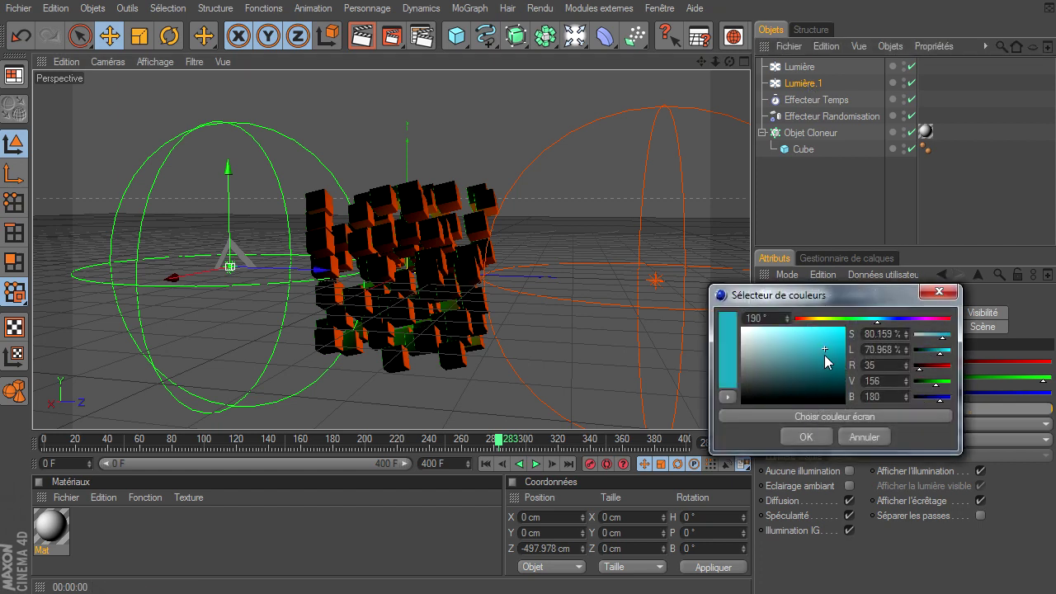
{"action": "left_click_drag", "start_coordinate": [825, 349], "coordinate": [788, 359]}
{"action": "left_click", "coordinate": [807, 437]}
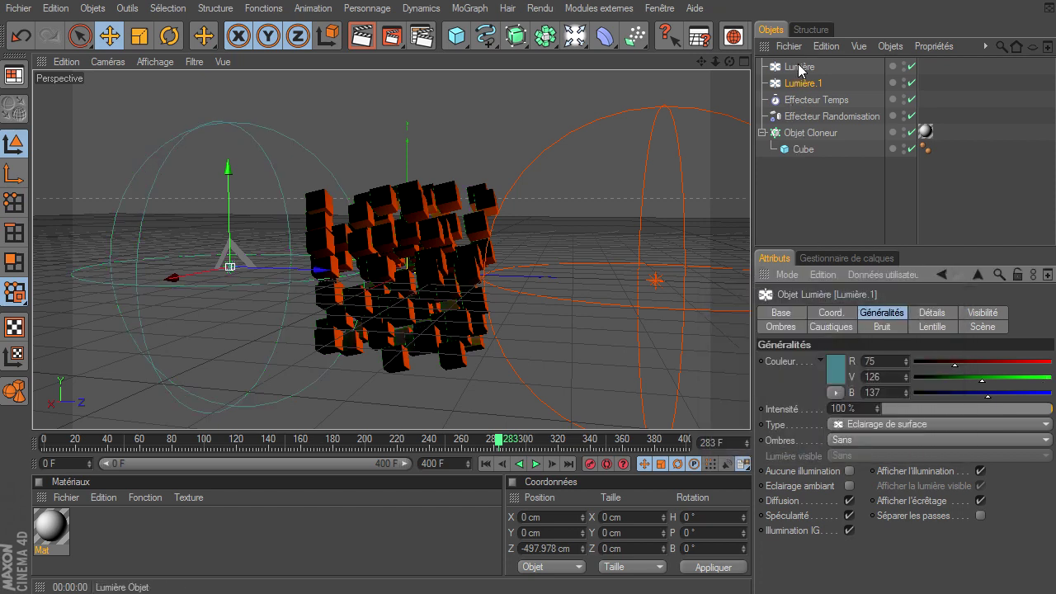
- Give Lumière a warm beige colour (R 191, V 161, B 115) and render a preview
{"action": "left_click", "coordinate": [797, 67]}
{"action": "left_click", "coordinate": [834, 373]}
{"action": "left_click_drag", "start_coordinate": [807, 319], "coordinate": [781, 345]}
{"action": "left_click", "coordinate": [793, 436]}
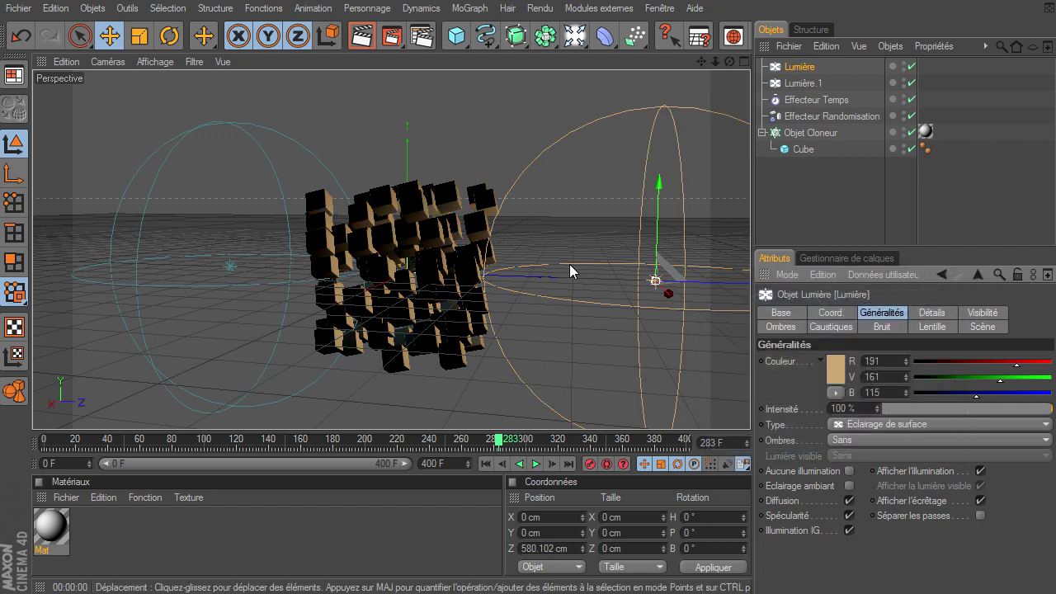
{"action": "left_click", "coordinate": [355, 38]}
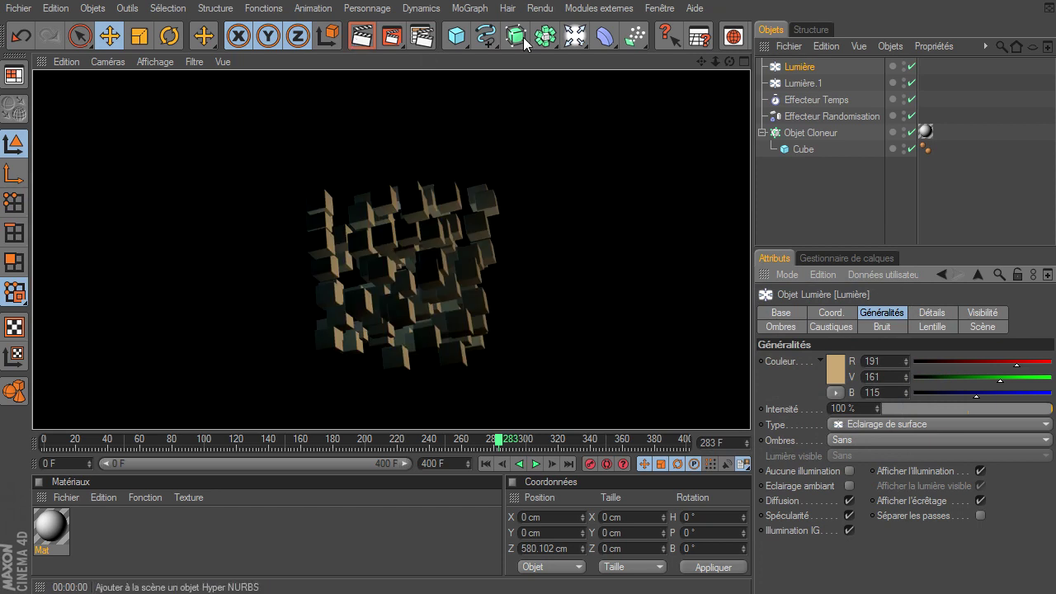
- Render a preview from a new orbit angle, then orbit back to the front editor view
{"action": "left_click_drag", "start_coordinate": [728, 64], "coordinate": [751, 409]}
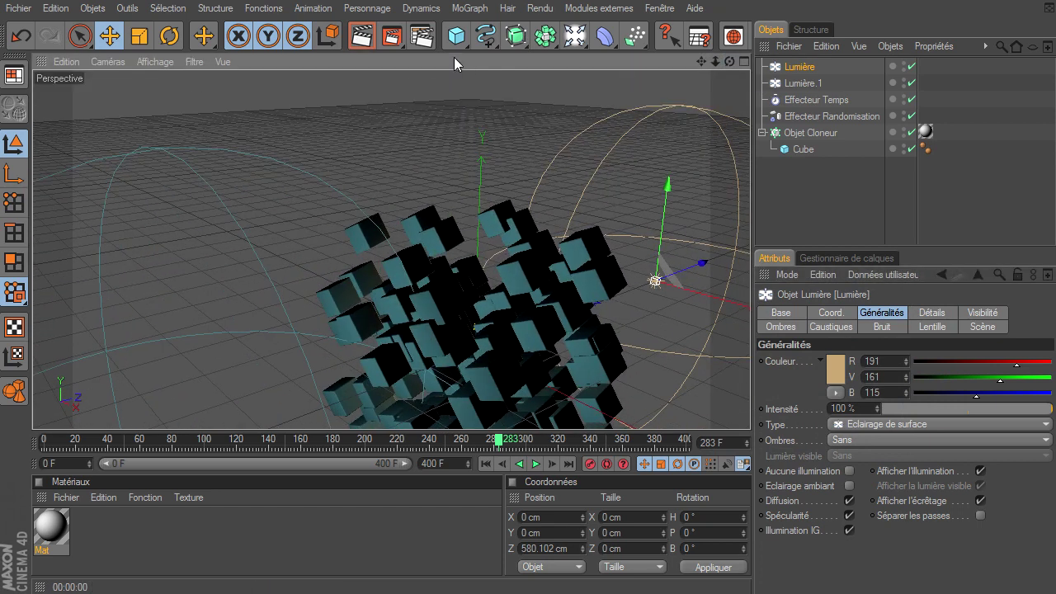
{"action": "left_click", "coordinate": [362, 35]}
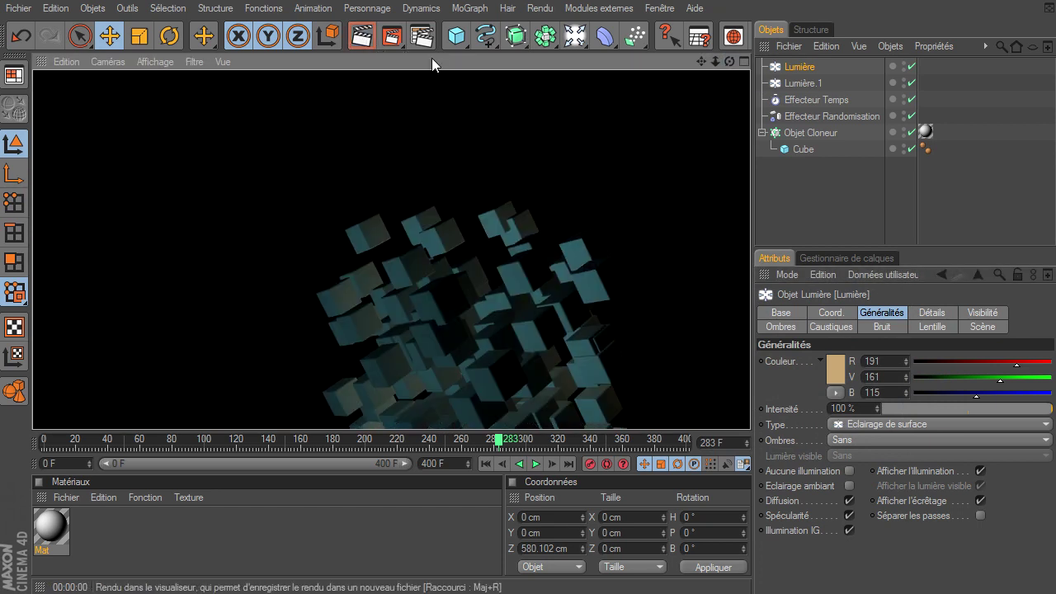
{"action": "mouse_move", "coordinate": [730, 61]}
{"action": "left_mouse_down"}
{"action": "mouse_move", "coordinate": [742, 421]}
{"action": "mouse_move", "coordinate": [431, 340]}
{"action": "left_mouse_up"}
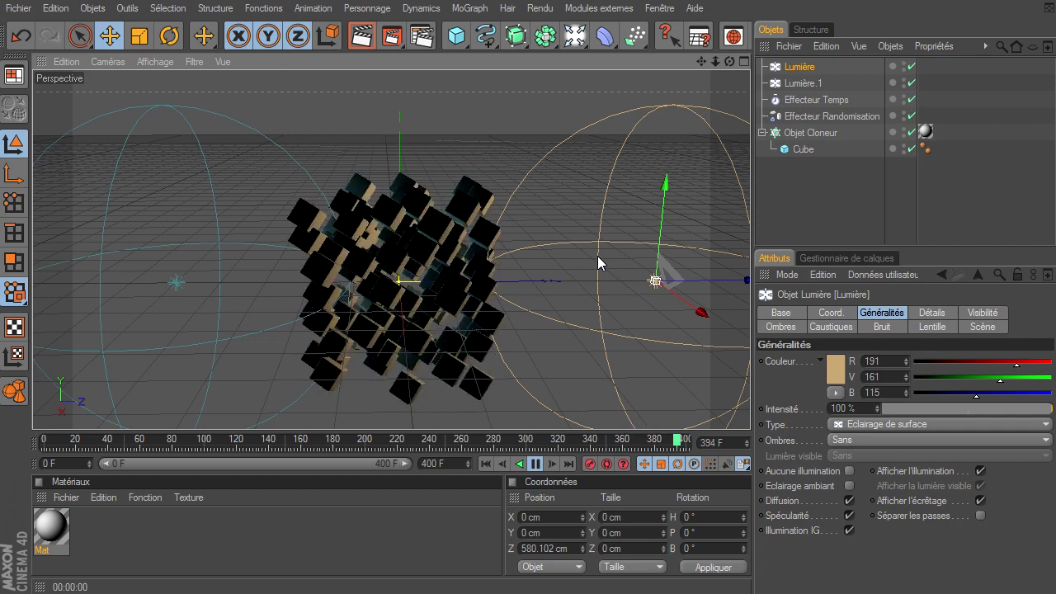
- Select Objet Cloneur, stop playback and scrub through frames 0, 23 and 217
{"action": "left_click", "coordinate": [797, 133]}
{"action": "left_click", "coordinate": [530, 466]}
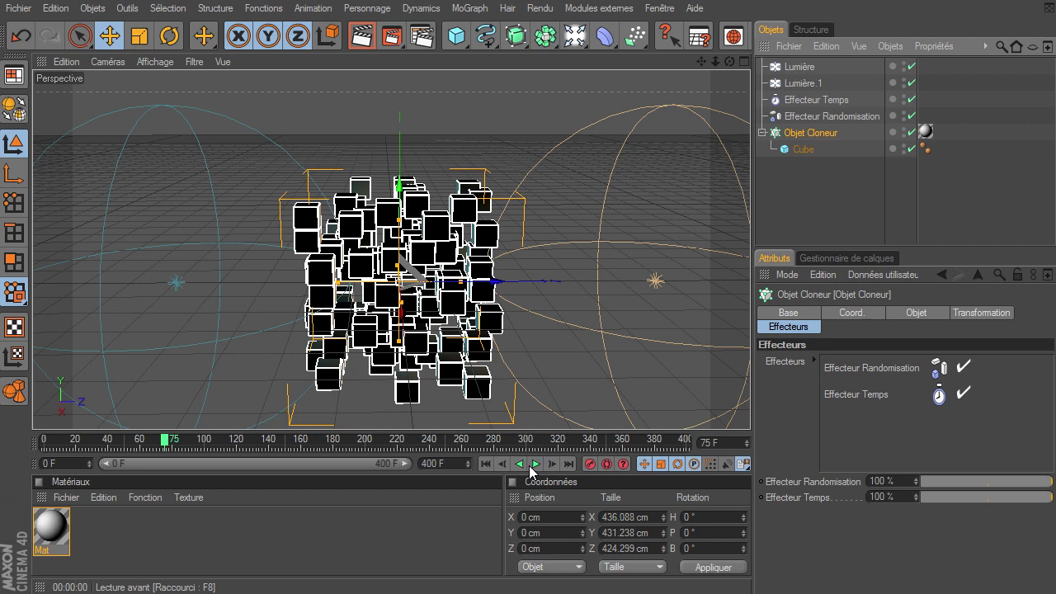
{"action": "left_click", "coordinate": [486, 464]}
{"action": "left_click", "coordinate": [80, 440]}
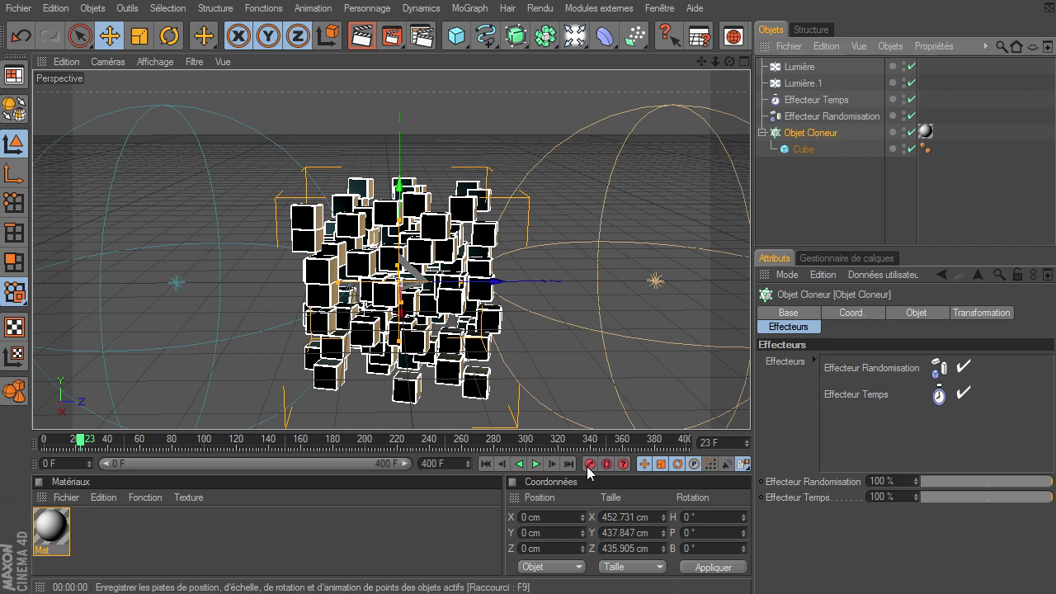
{"action": "left_click", "coordinate": [393, 441]}
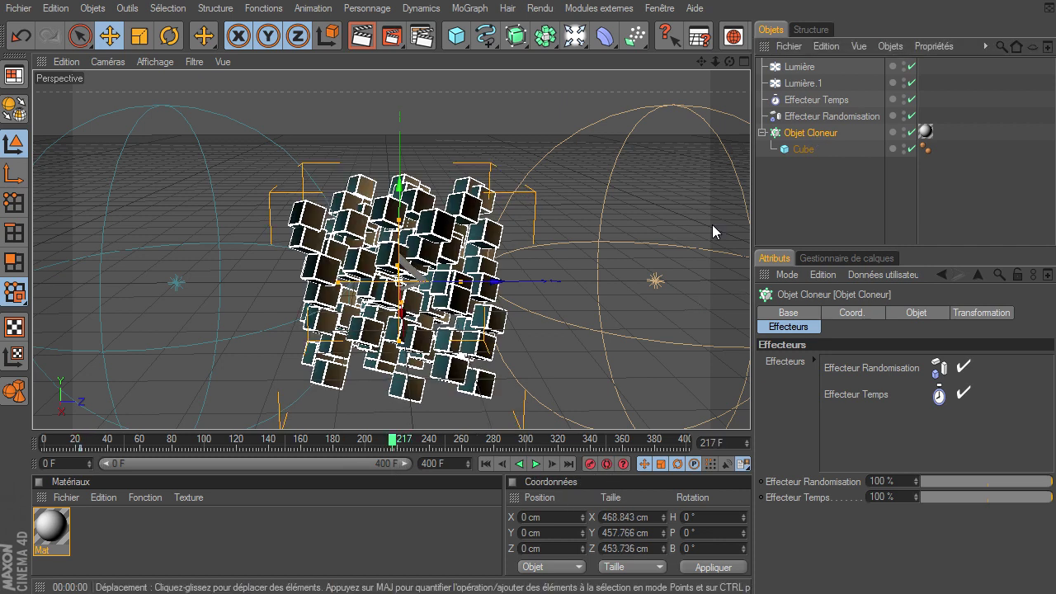
- Rotate the cloner to H 132.228°, P -165.945°, B 167.707° and replay from frame 0
{"action": "left_click", "coordinate": [168, 38]}
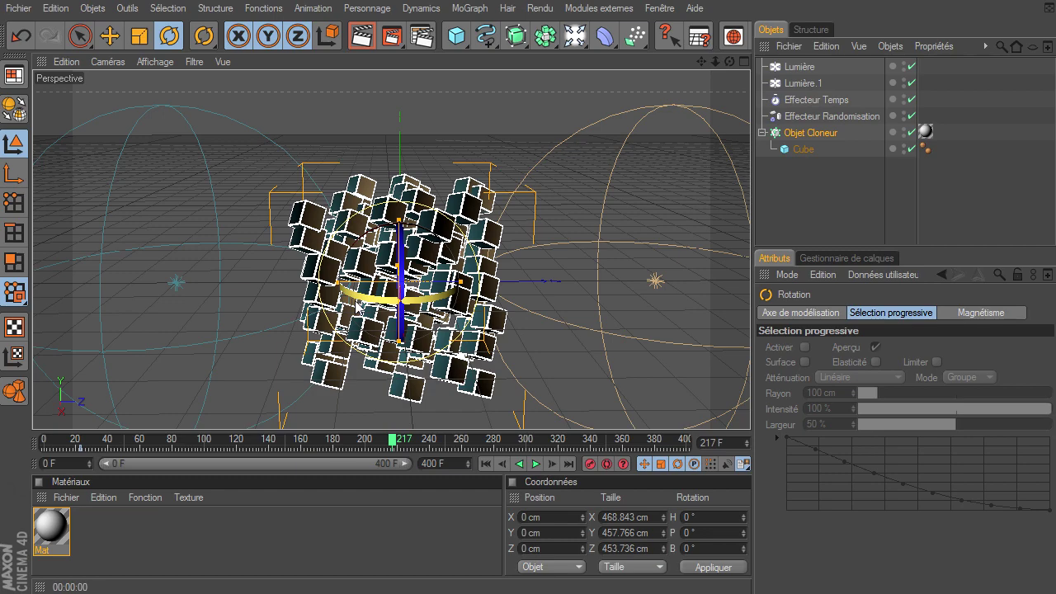
{"action": "mouse_move", "coordinate": [366, 302]}
{"action": "left_mouse_down"}
{"action": "mouse_move", "coordinate": [137, 123]}
{"action": "mouse_move", "coordinate": [347, 219]}
{"action": "mouse_move", "coordinate": [538, 285]}
{"action": "left_mouse_up"}
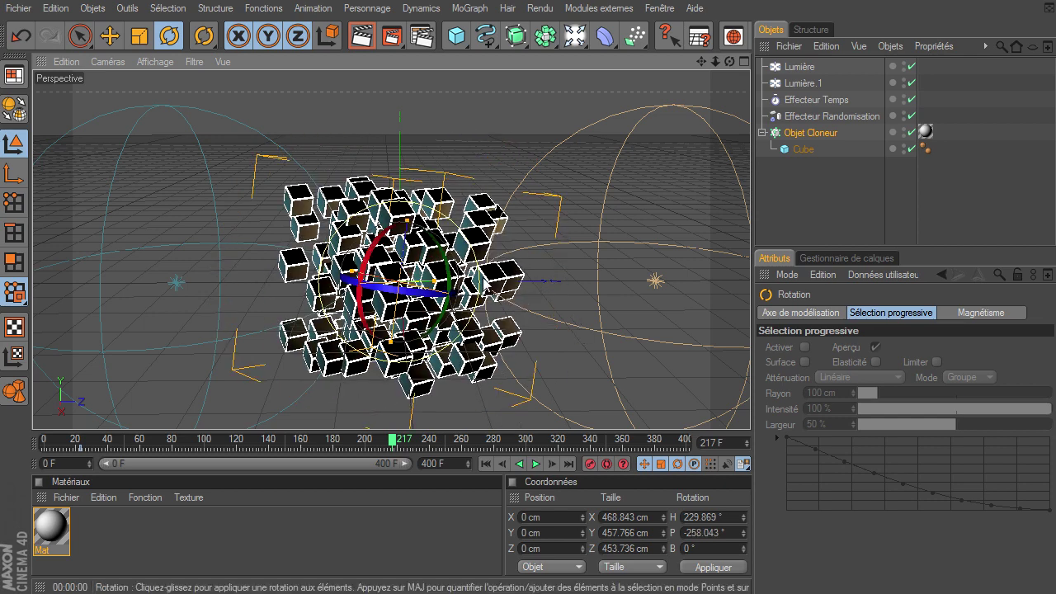
{"action": "left_click_drag", "start_coordinate": [443, 302], "coordinate": [431, 429]}
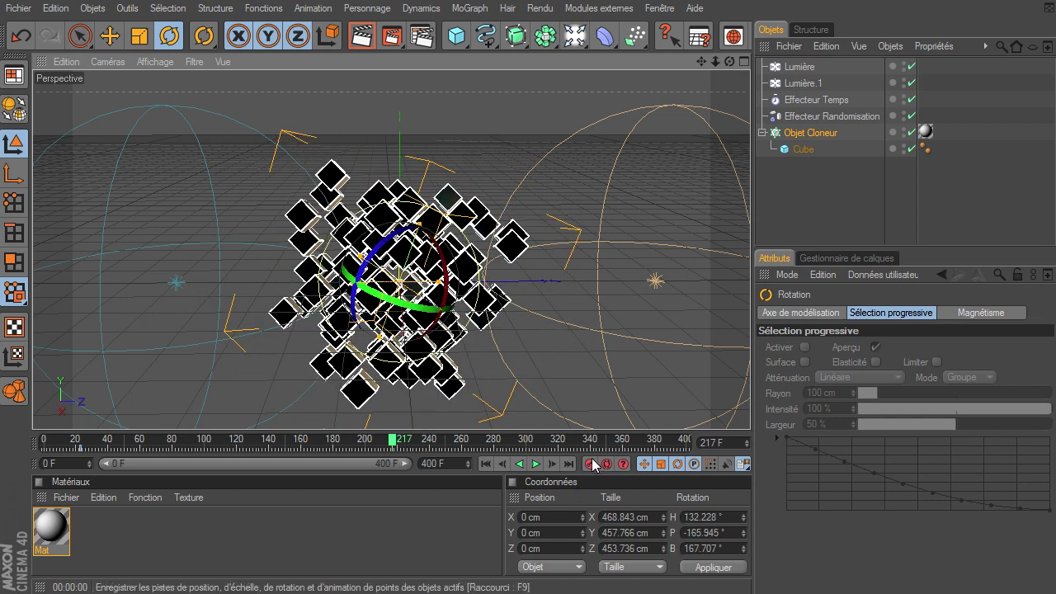
{"action": "left_click", "coordinate": [486, 464]}
{"action": "left_click", "coordinate": [536, 463]}
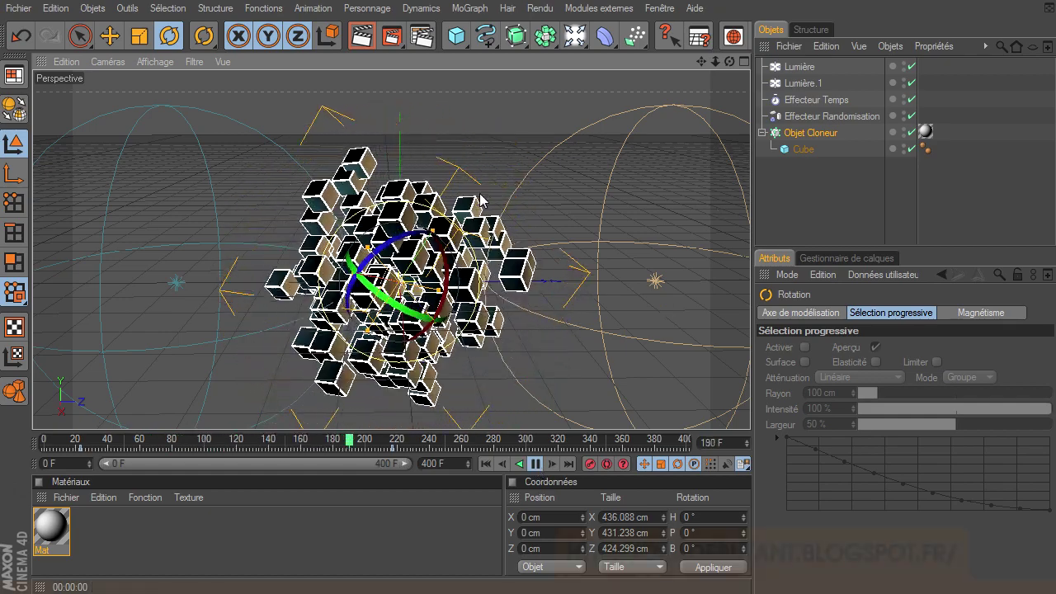
- Stop at frame 254 and inspect the Cube, Objet Cloneur and both effectors
{"action": "left_click", "coordinate": [536, 464]}
{"action": "left_click", "coordinate": [808, 146]}
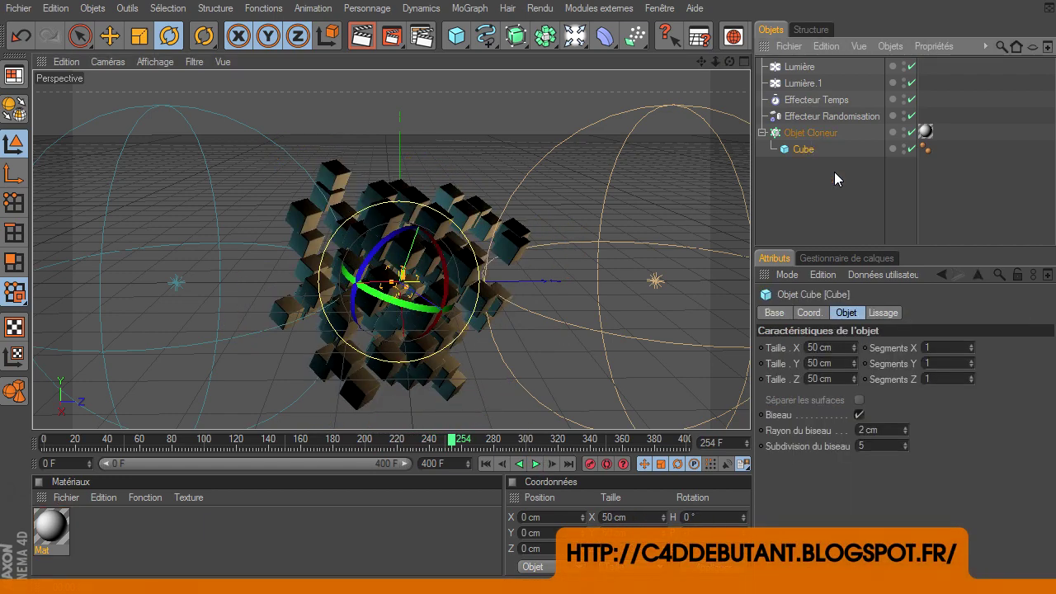
{"action": "left_click", "coordinate": [801, 134]}
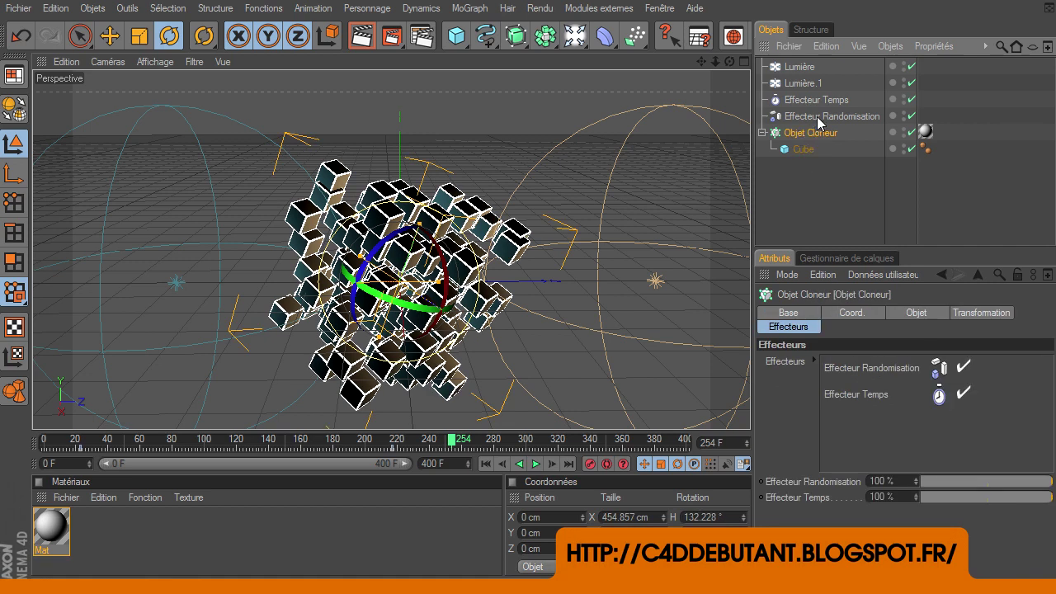
{"action": "left_click", "coordinate": [819, 119]}
{"action": "left_click", "coordinate": [817, 100]}
{"action": "left_click", "coordinate": [834, 132]}
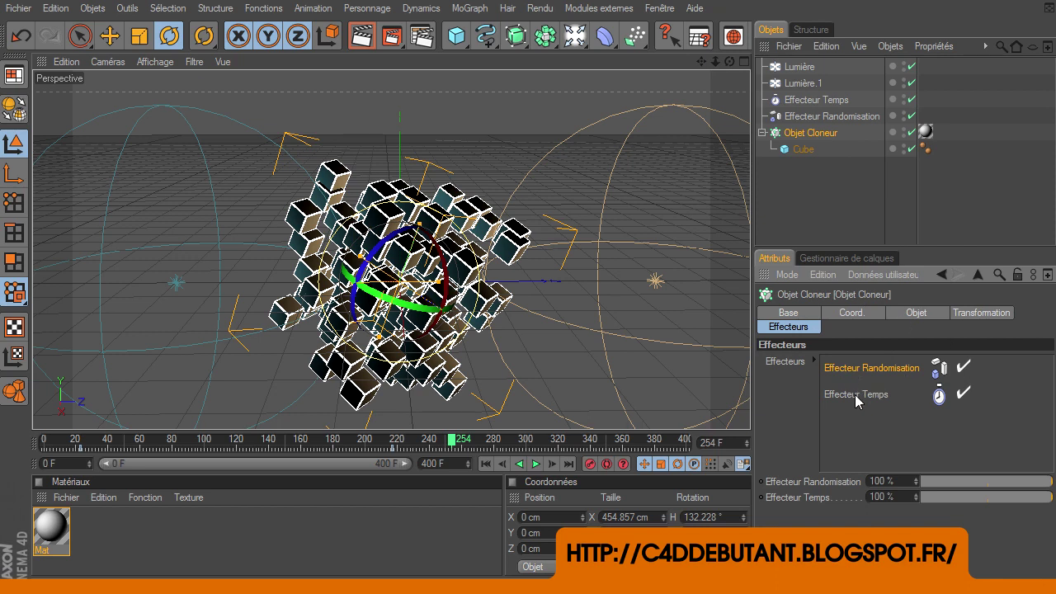
- Review the Randomisation and Temps effector parameters, then the Lumière.1 and Lumière lights
{"action": "left_click", "coordinate": [830, 116]}
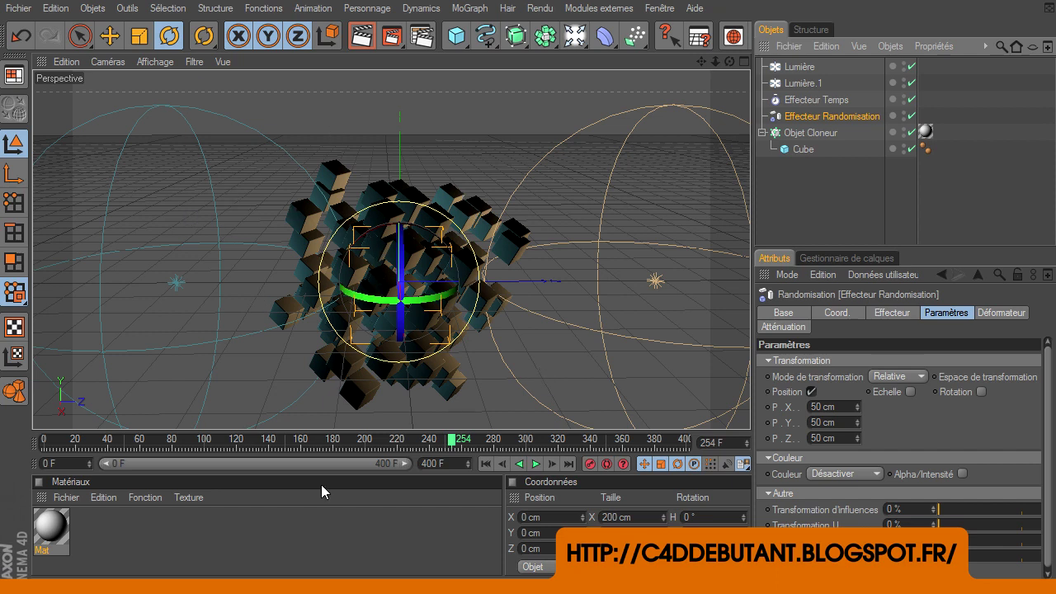
{"action": "left_click", "coordinate": [822, 105]}
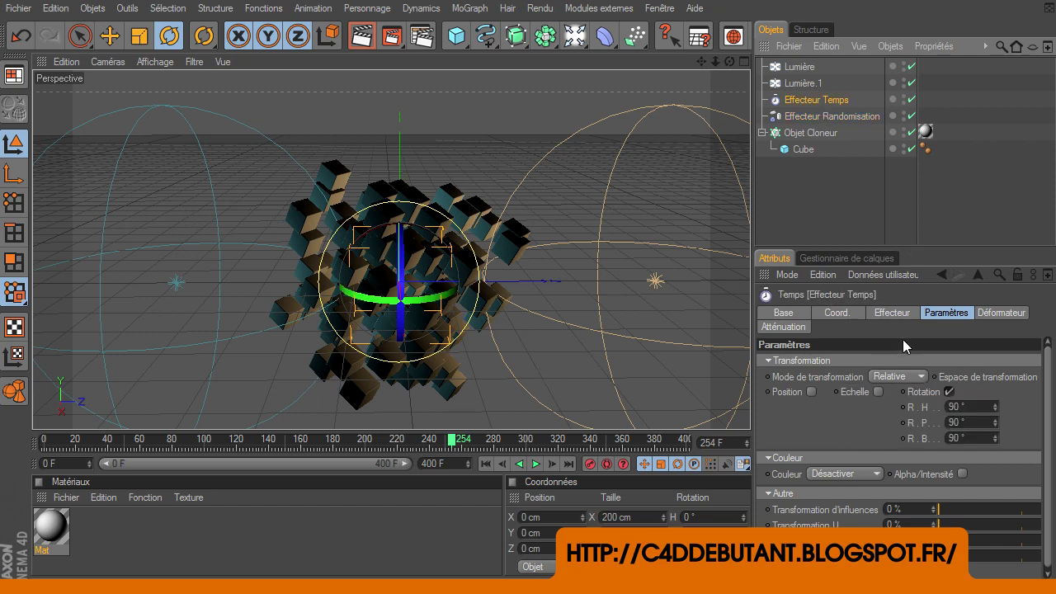
{"action": "left_click", "coordinate": [798, 85]}
{"action": "left_click", "coordinate": [800, 68]}
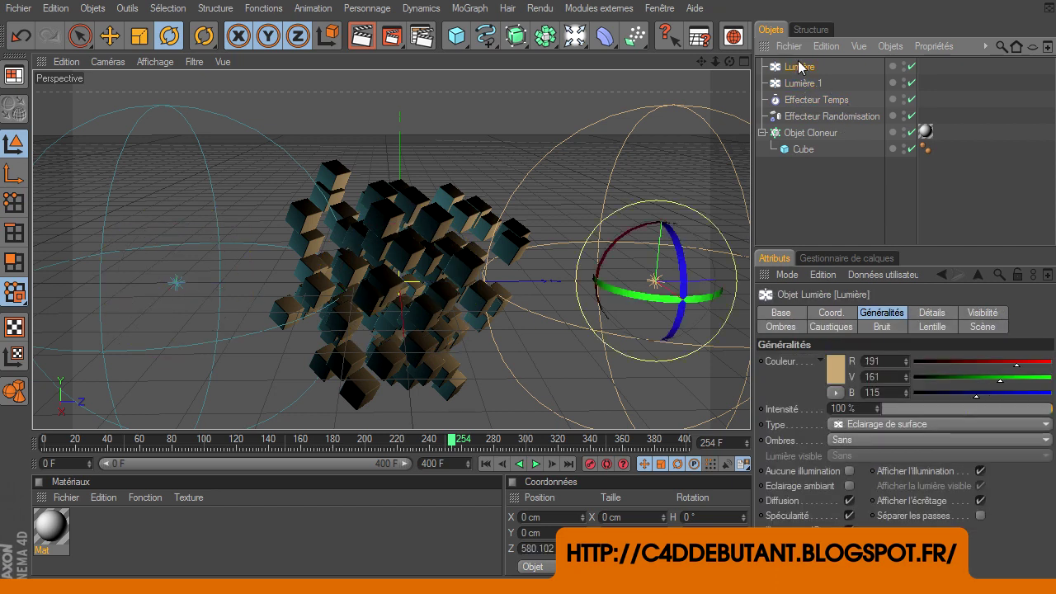